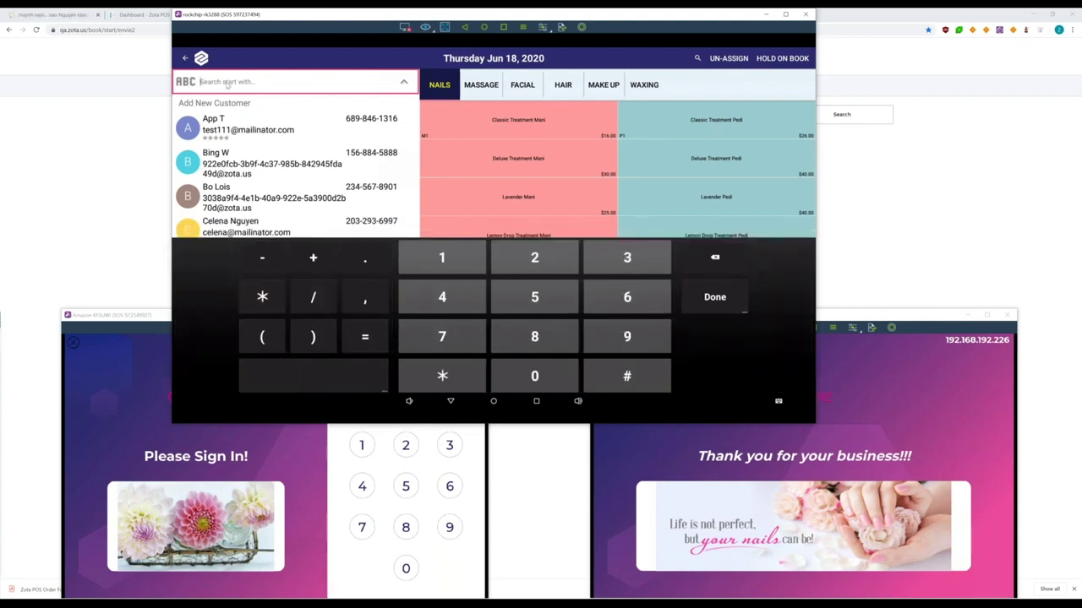
# Find the customer by phone number and book her a Deluxe Treatment Mani at 11:00 AM
pyautogui.write('5825')
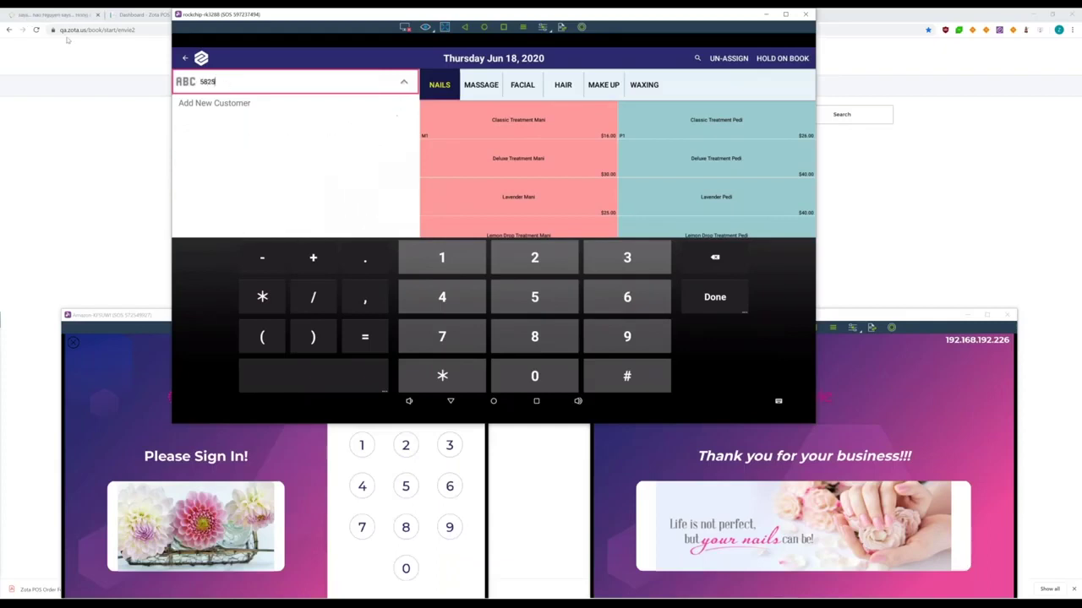
pyautogui.press('BackSpace')
pyautogui.press('BackSpace')
pyautogui.press('BackSpace')
pyautogui.press('BackSpace')
pyautogui.write('8')
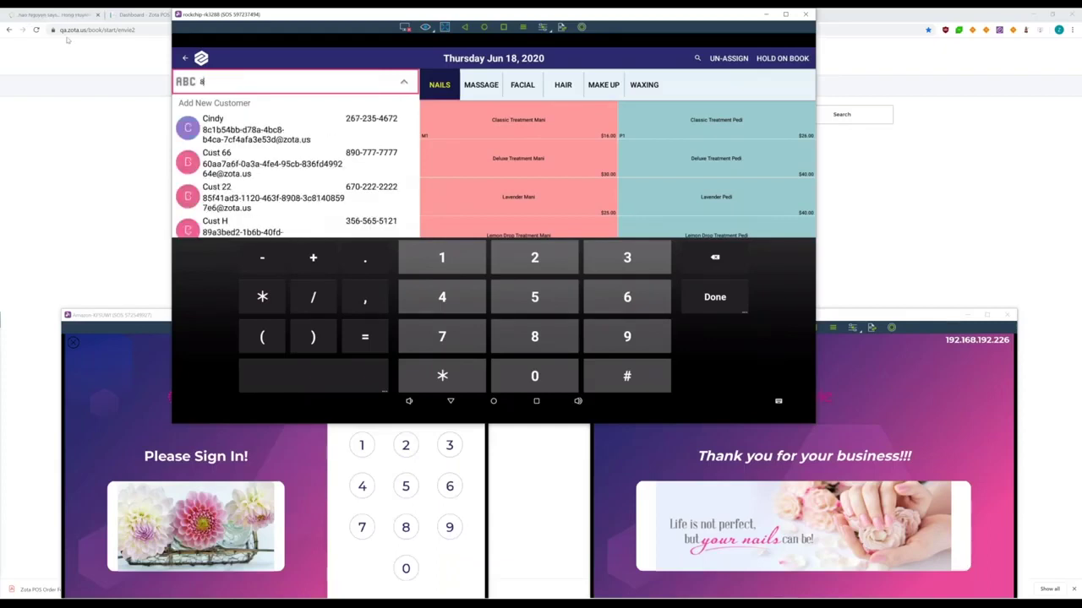
pyautogui.write('56282')
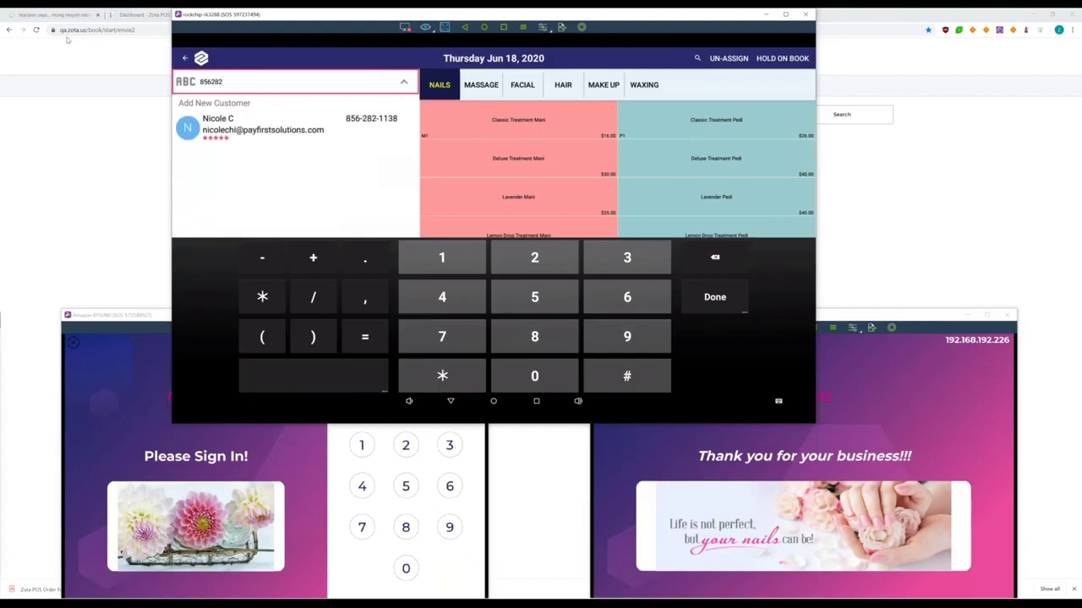
pyautogui.click(406, 84)
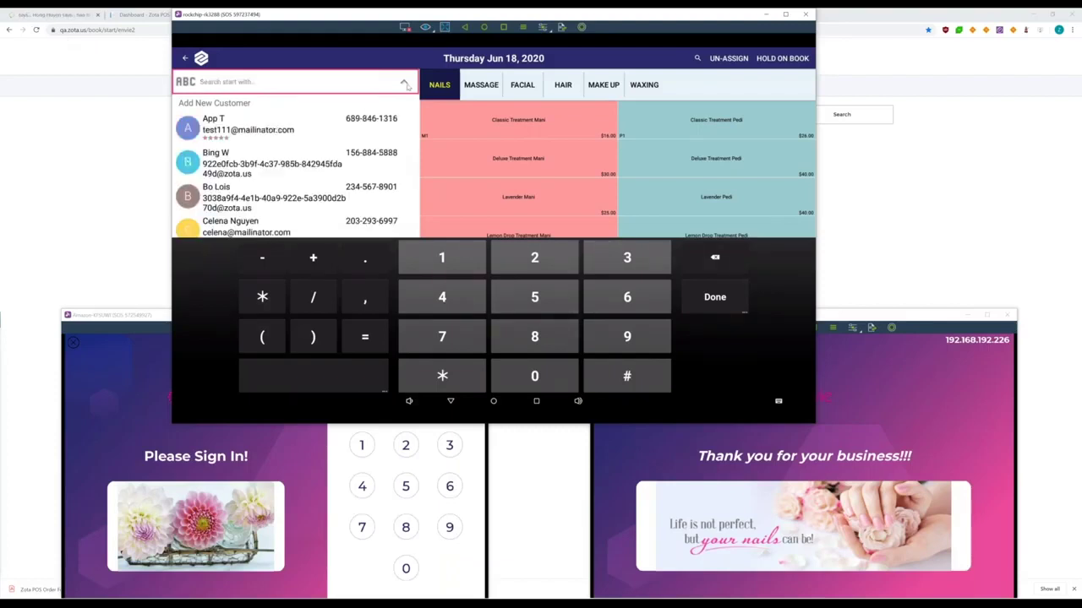
pyautogui.write('856')
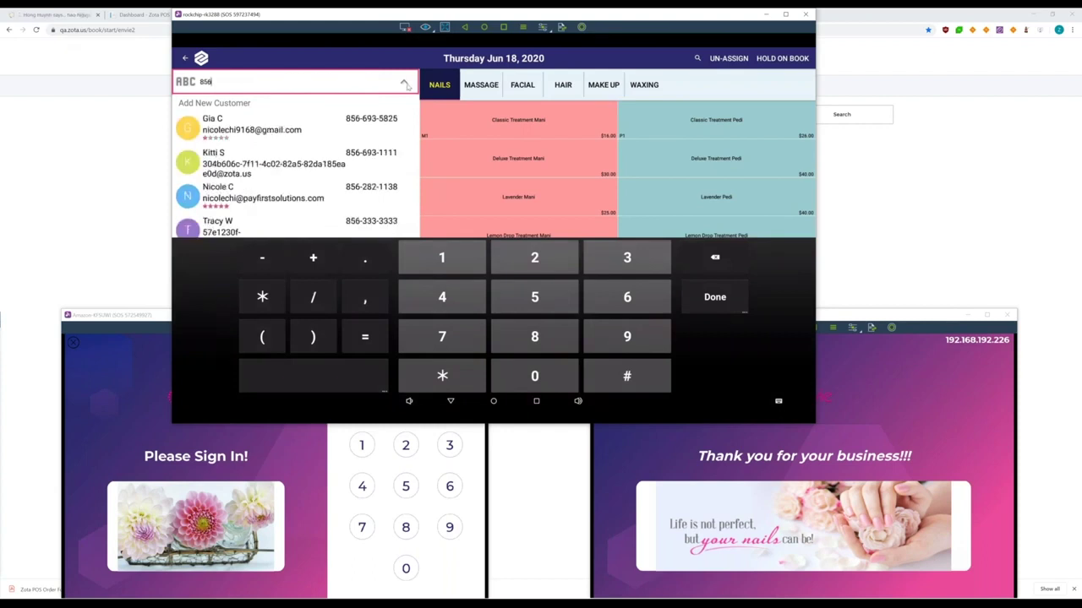
pyautogui.write('282')
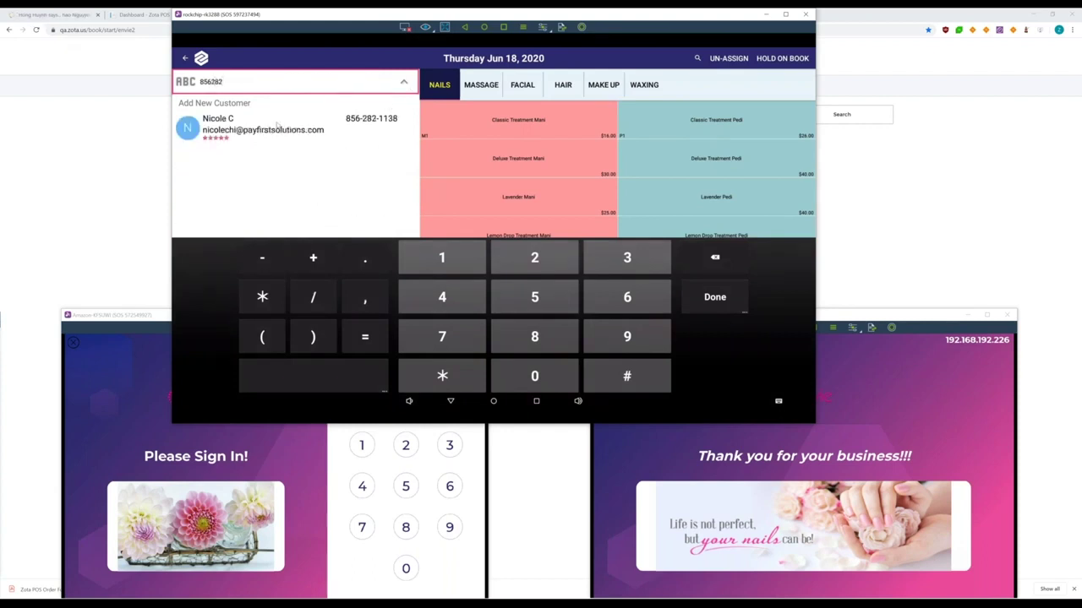
pyautogui.click(277, 124)
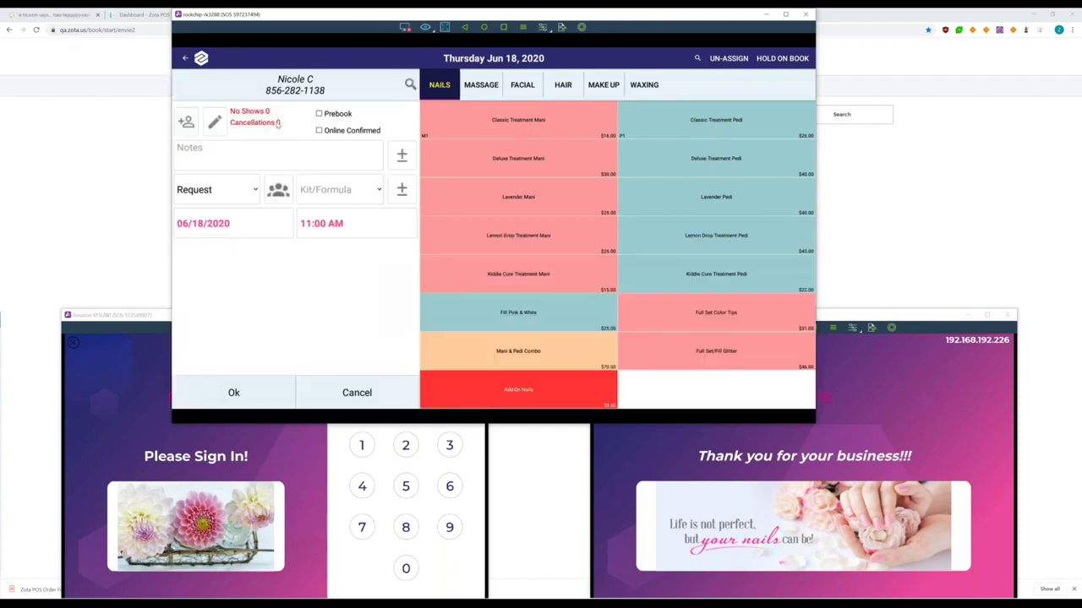
pyautogui.click(591, 162)
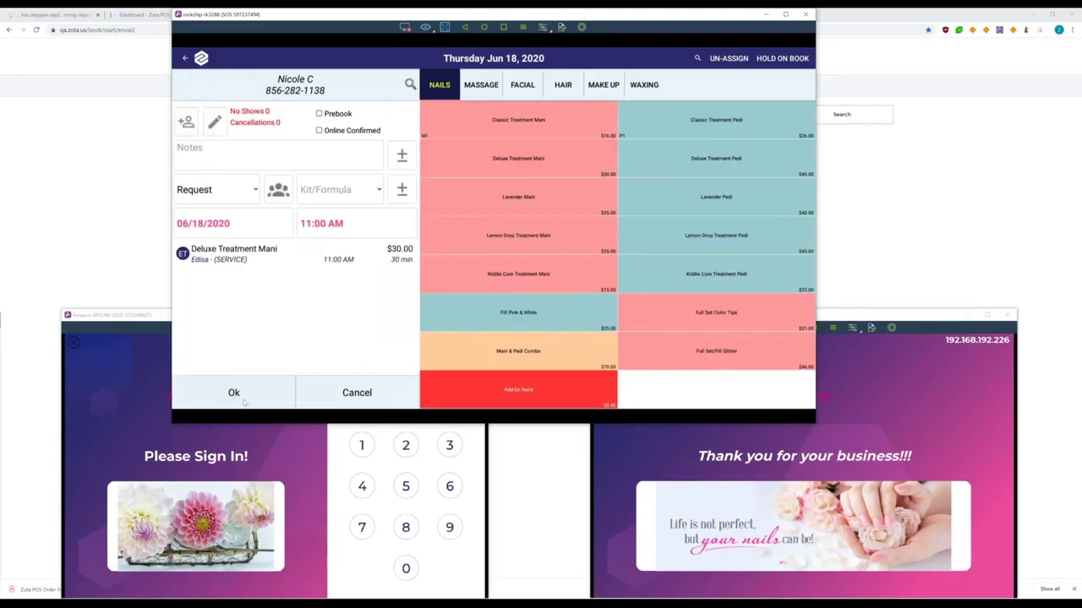
pyautogui.click(233, 393)
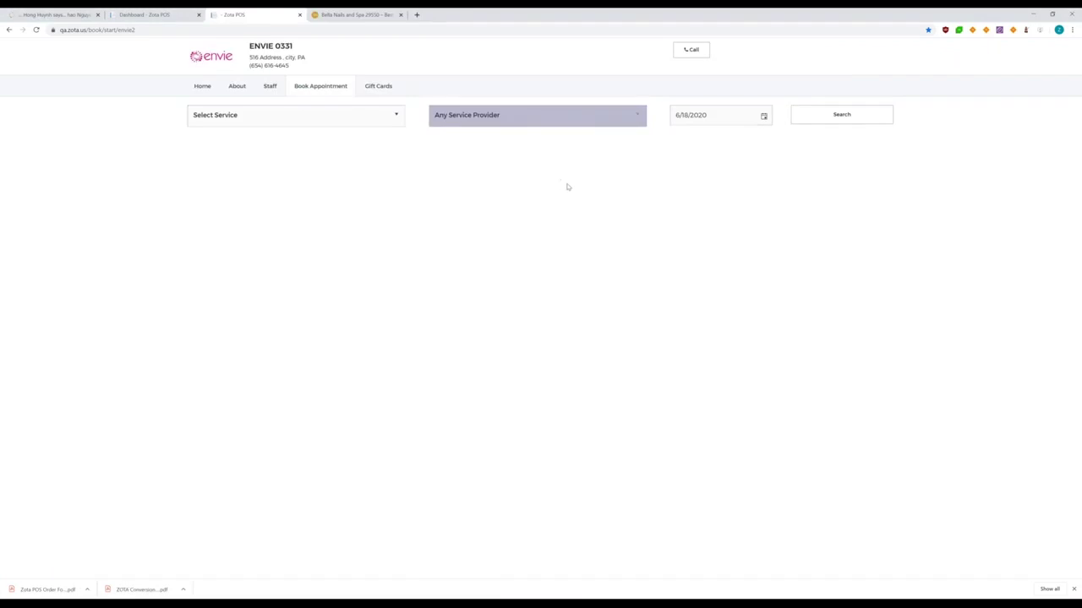
pyautogui.click(379, 86)
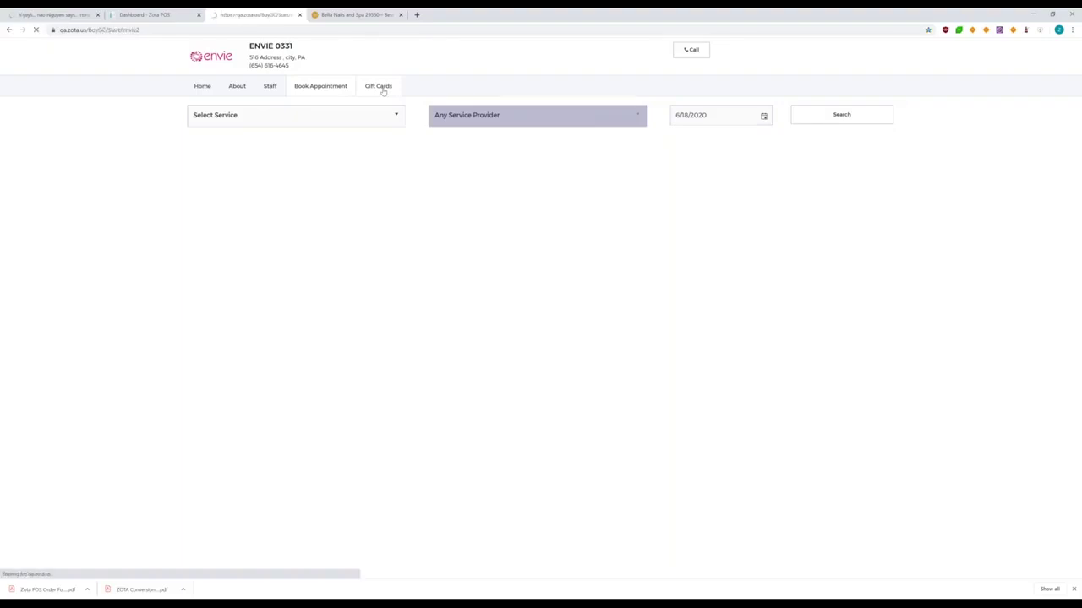
pyautogui.hotkey('ctrl', 'Tab')
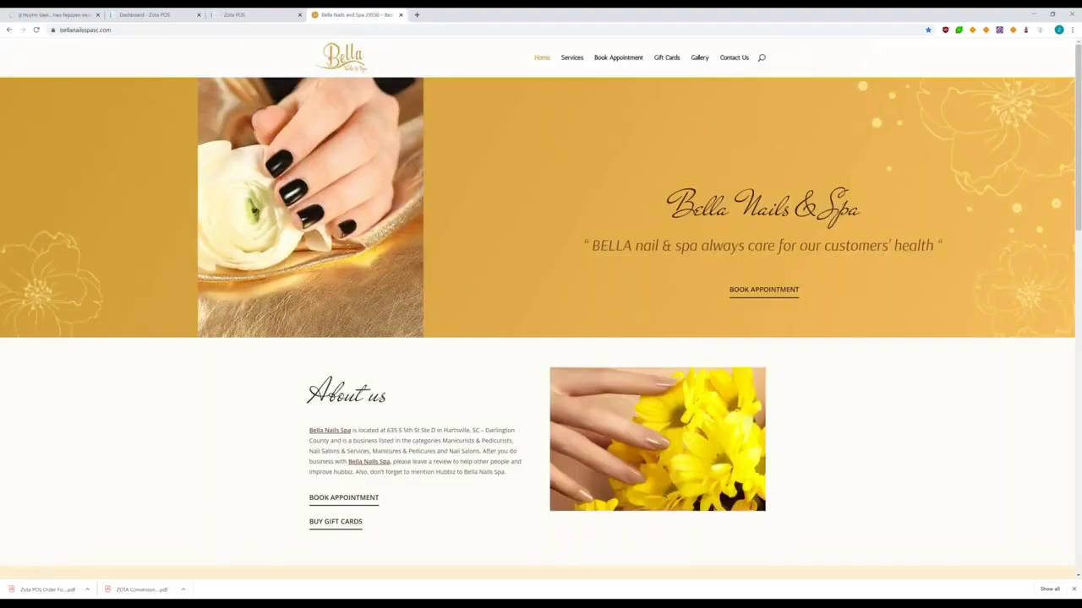
pyautogui.click(611, 61)
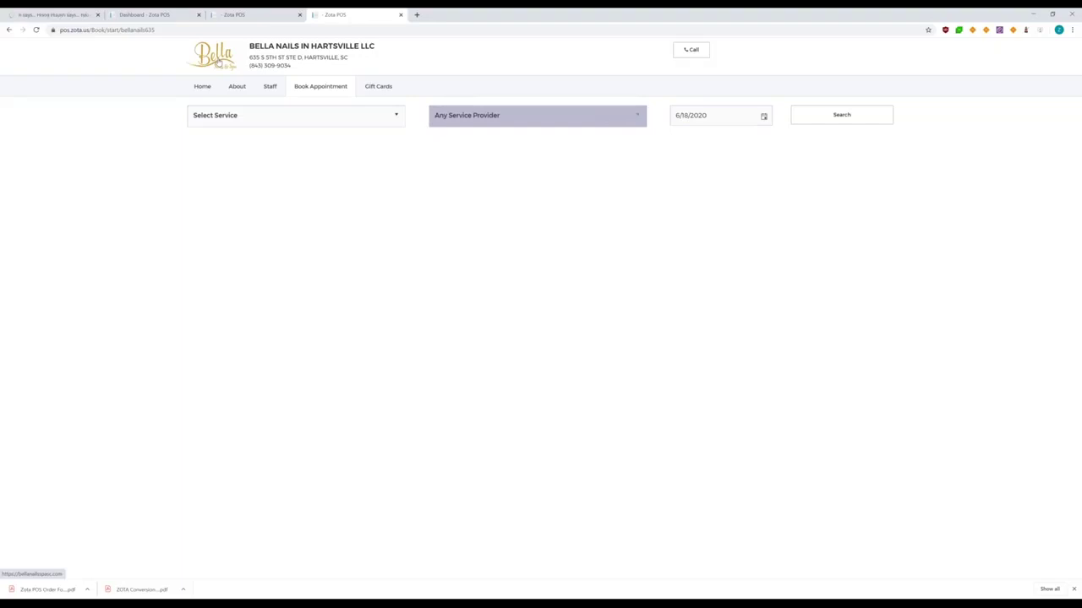
pyautogui.click(218, 61)
pyautogui.hotkey('ctrl', 'shift', 'Tab')
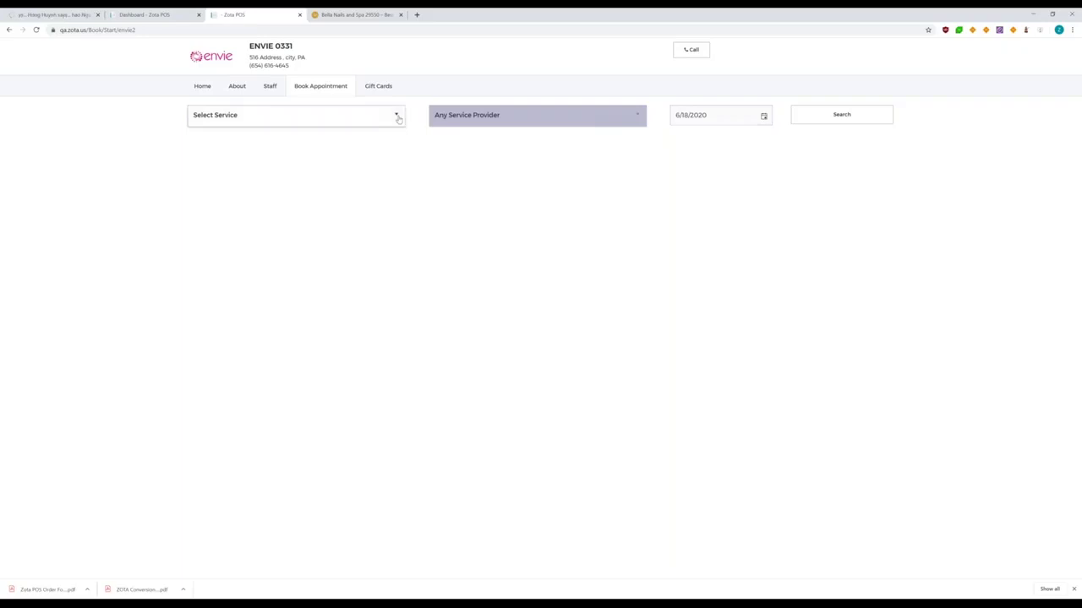
# Choose the 60 mins Hot Stone service for the online booking
pyautogui.click(398, 119)
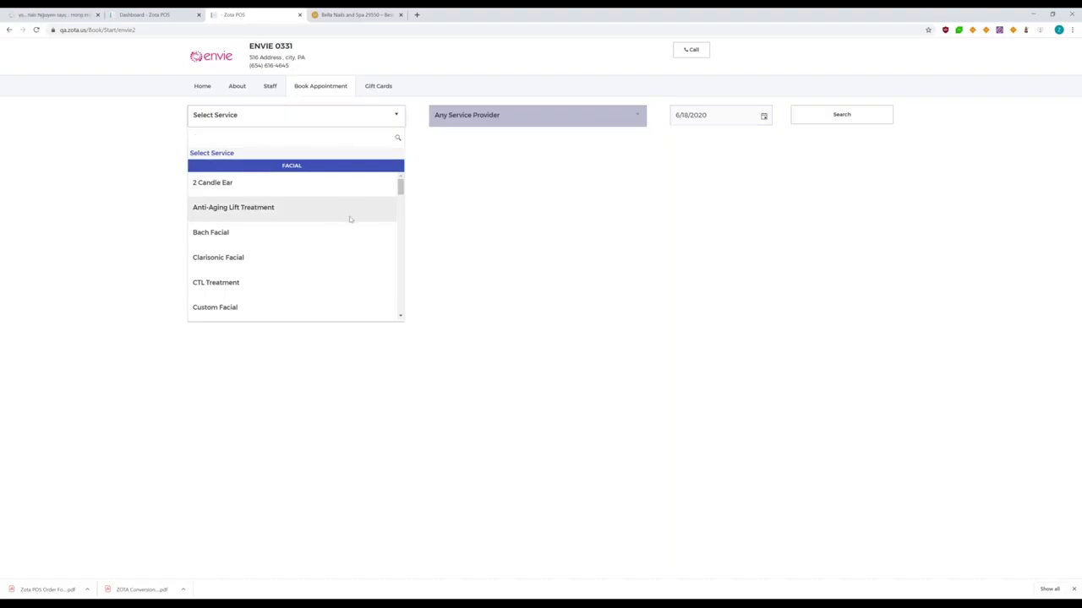
pyautogui.scroll(-4, 350, 219)
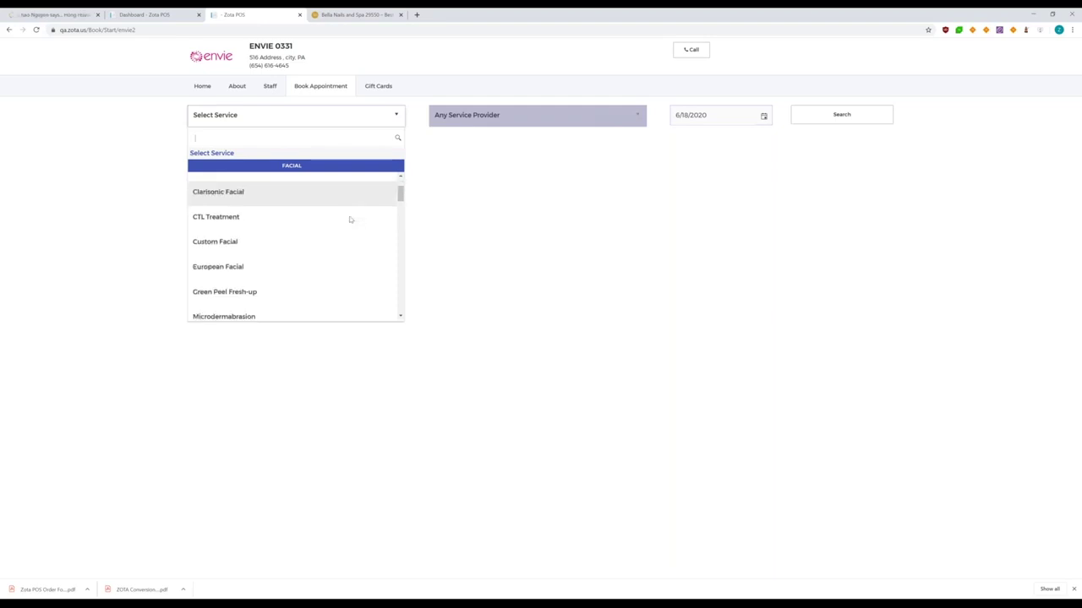
pyautogui.scroll(-3, 350, 219)
pyautogui.scroll(-2, 350, 219)
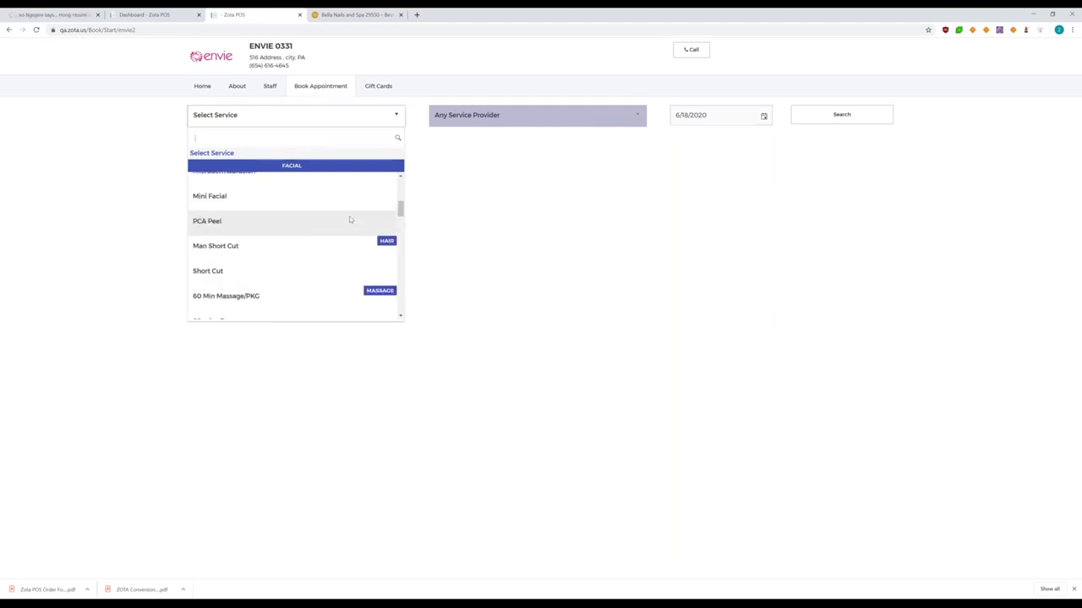
pyautogui.scroll(-3, 338, 223)
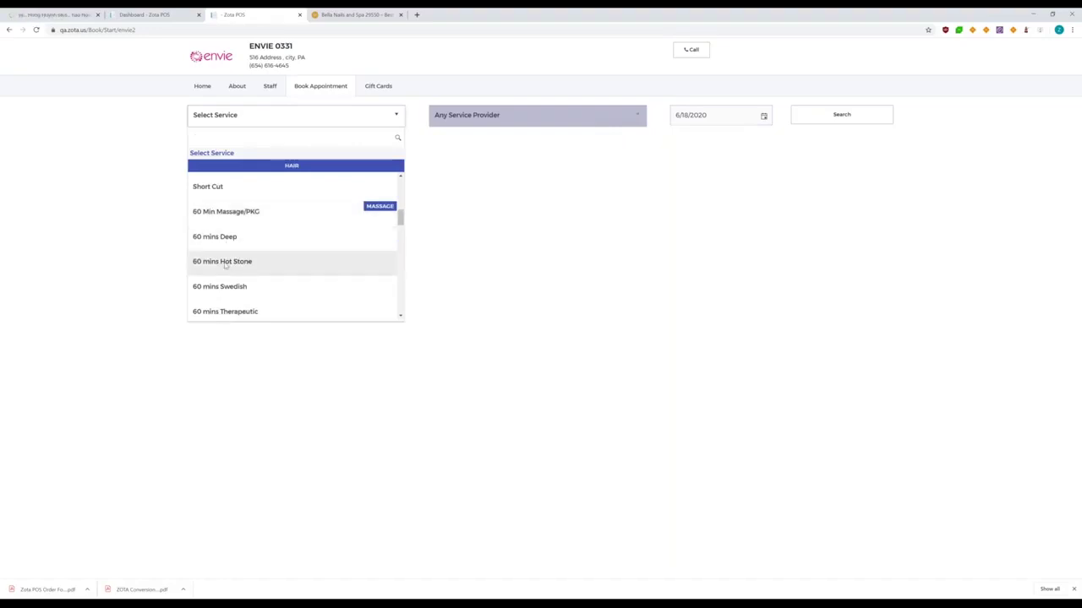
pyautogui.click(226, 263)
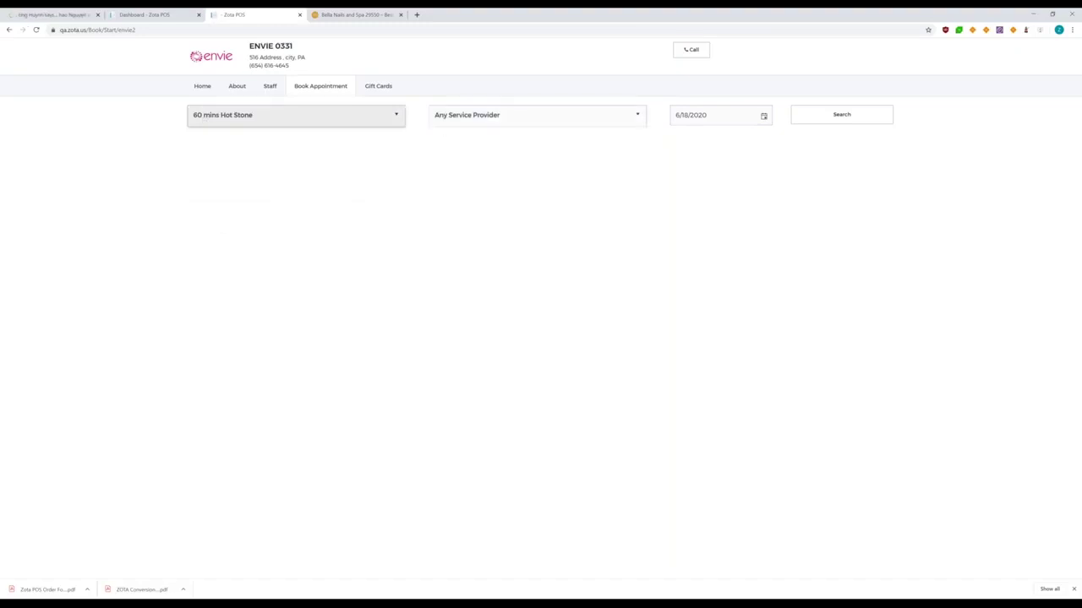
# Pick provider Ad, keep the date 6/18/2020, and search for available times
pyautogui.click(638, 119)
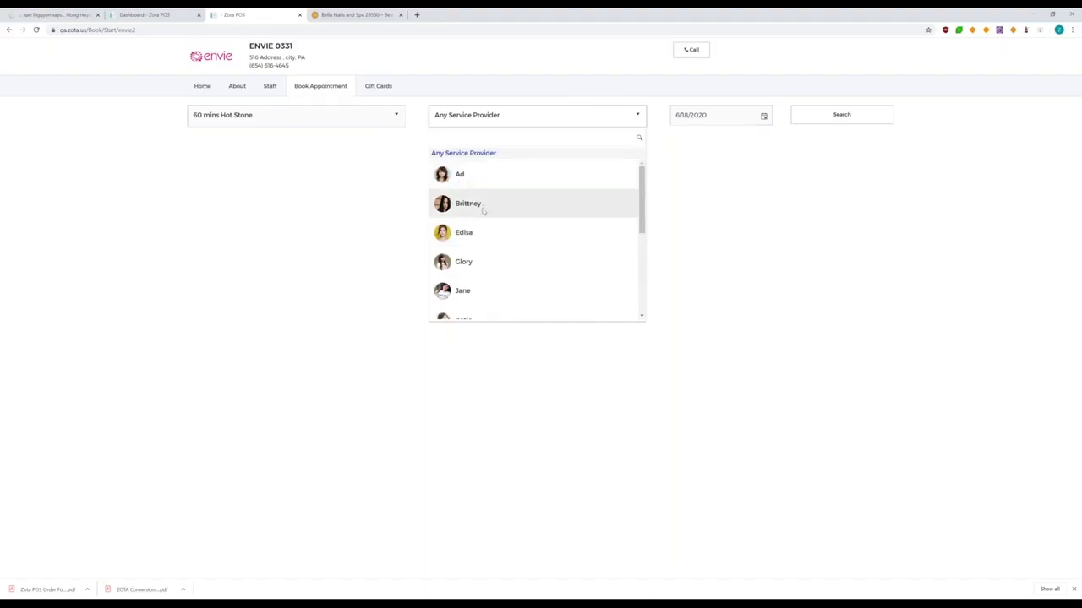
pyautogui.scroll(-1, 488, 268)
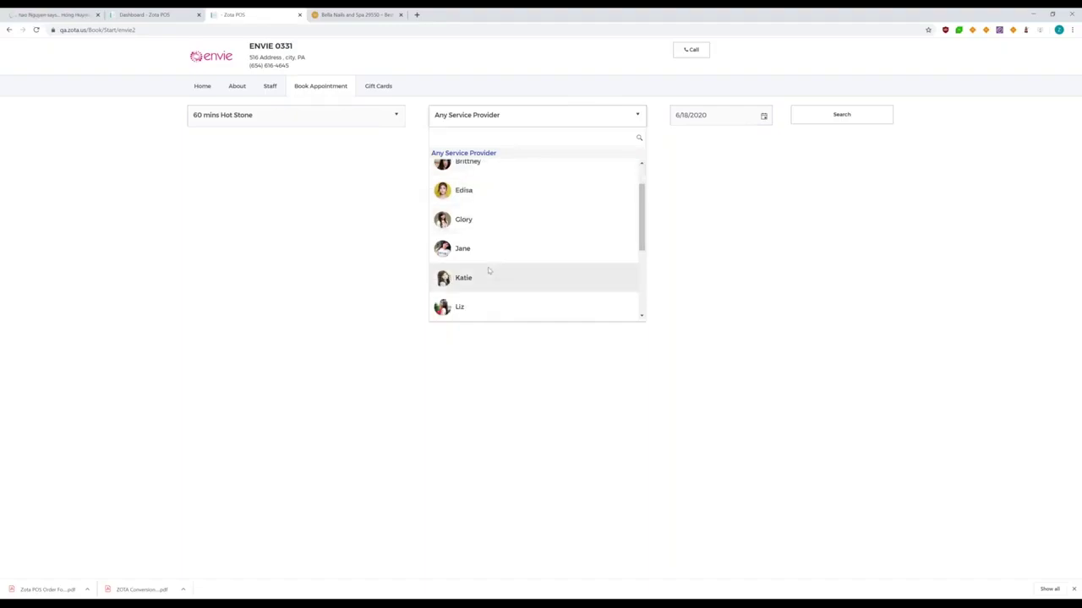
pyautogui.scroll(1, 488, 270)
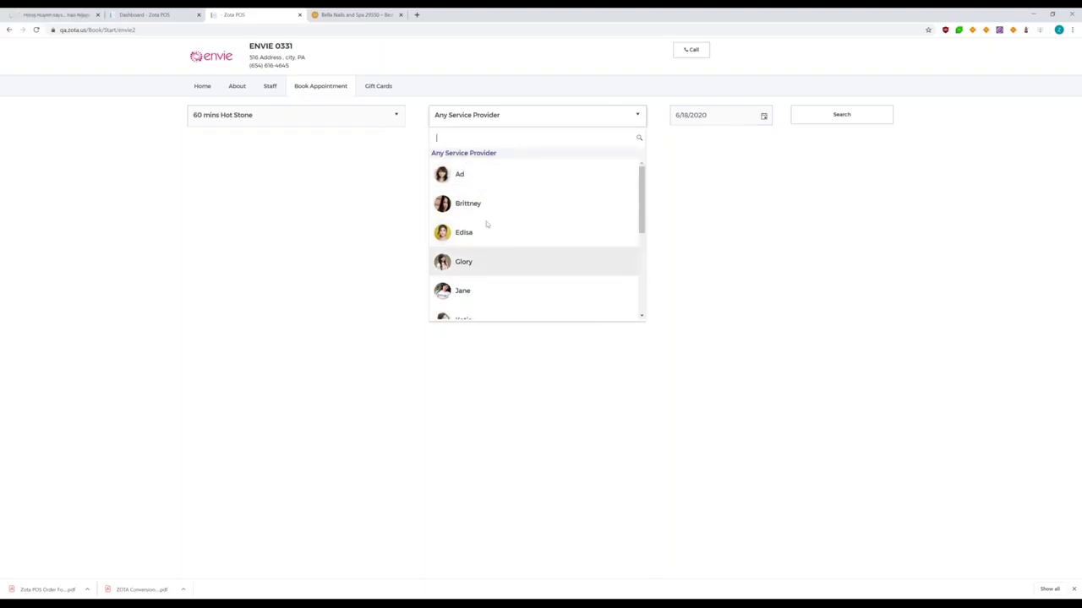
pyautogui.click(472, 174)
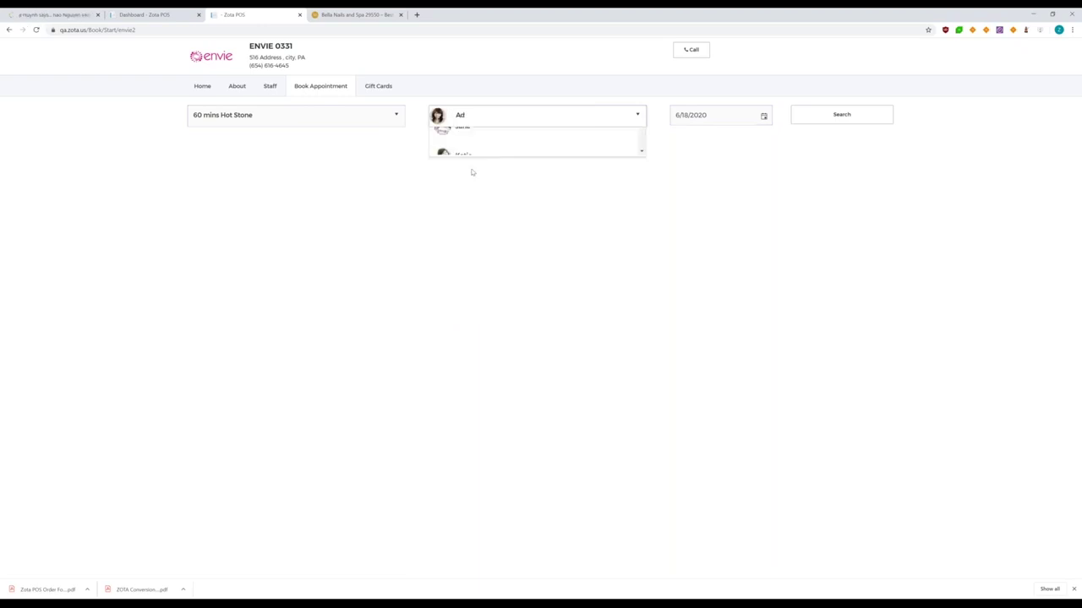
pyautogui.click(764, 118)
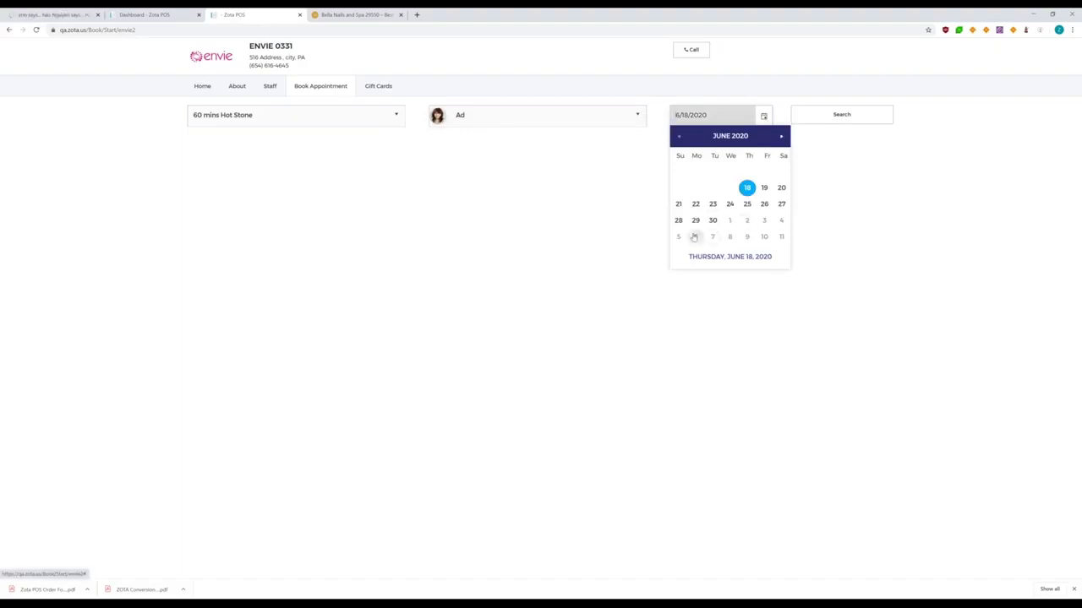
pyautogui.click(696, 254)
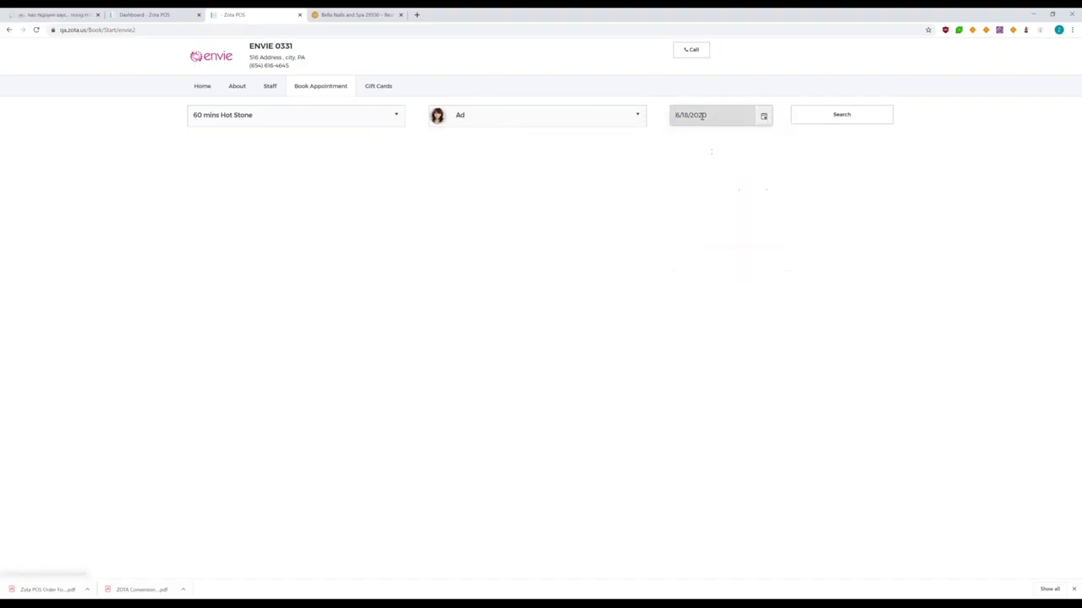
pyautogui.click(863, 117)
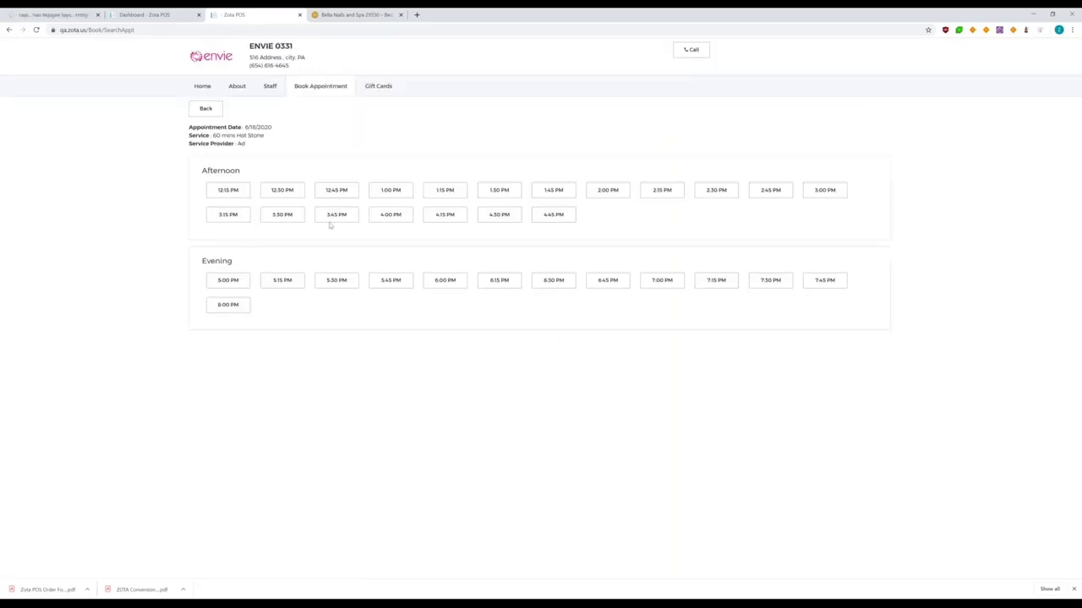
# Take the 12:30 PM slot, confirm queuing it, and continue to the customer information form
pyautogui.click(283, 191)
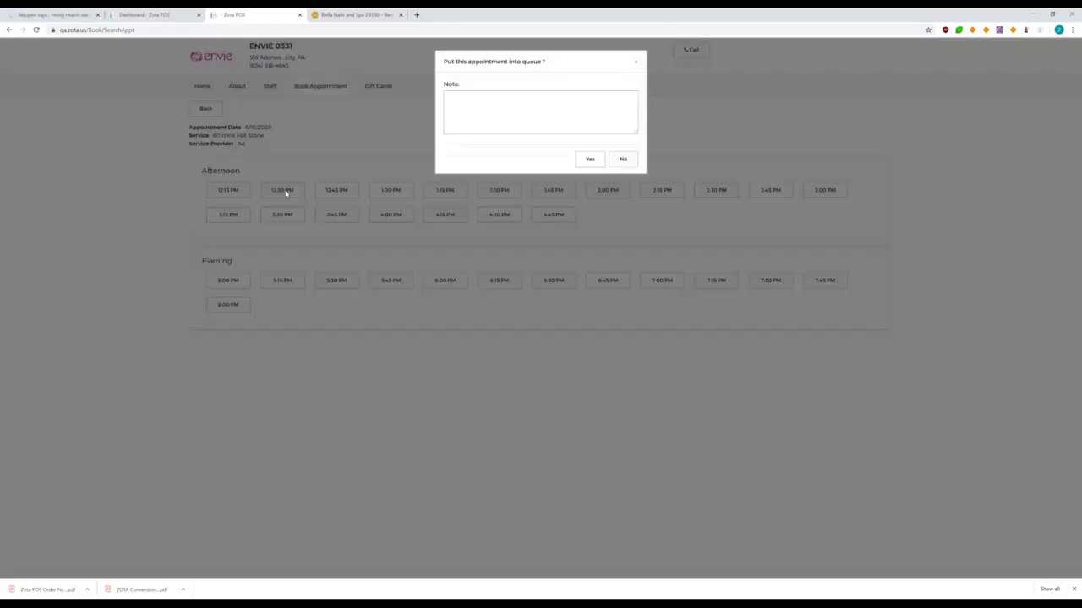
pyautogui.click(476, 111)
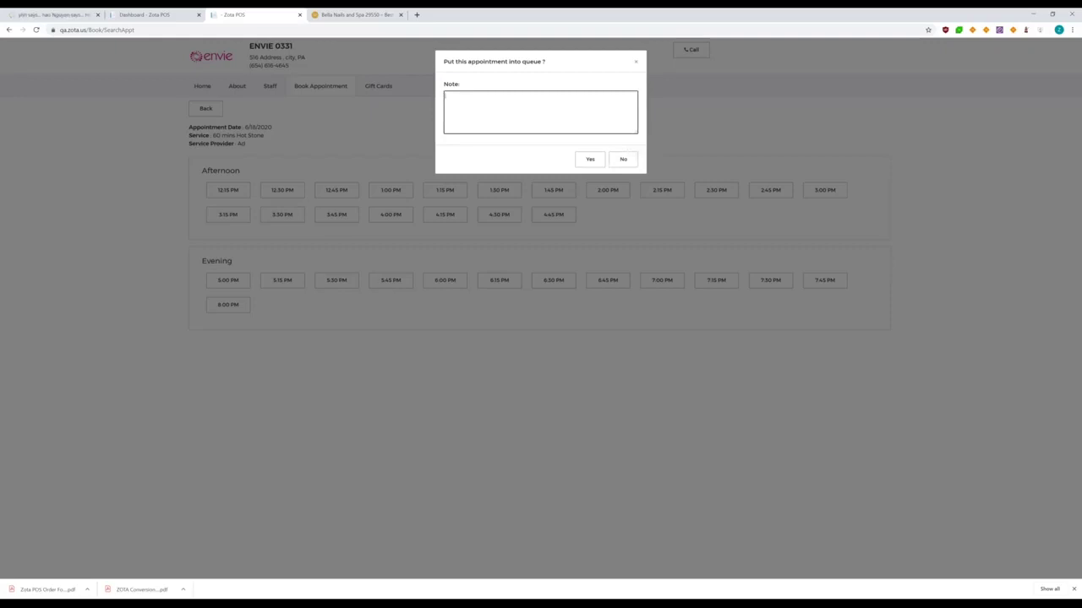
pyautogui.click(590, 160)
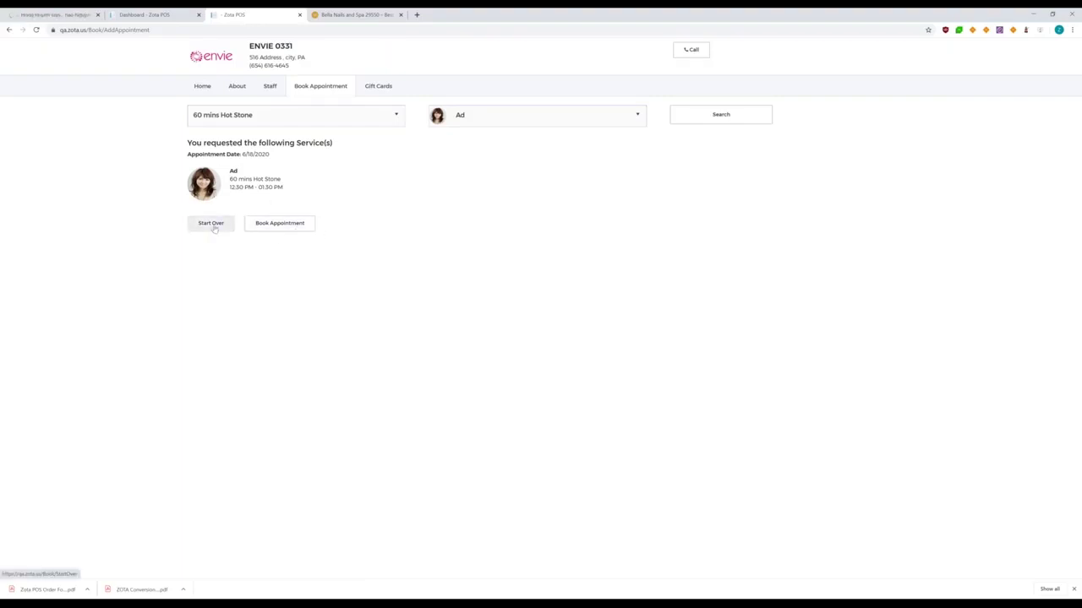
pyautogui.click(284, 225)
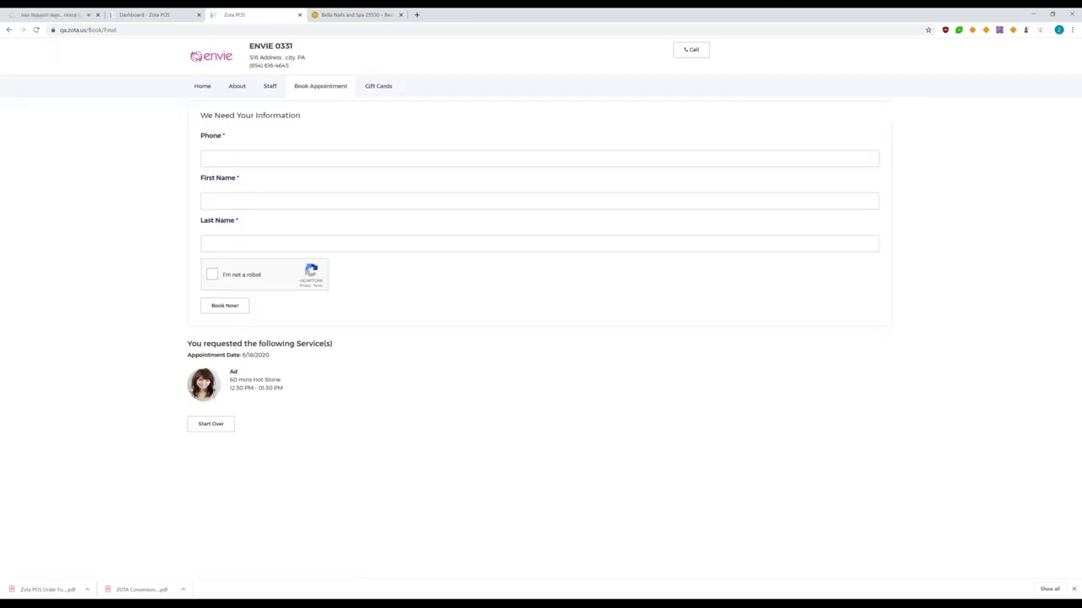
# Enter the customer's phone number, pass the not-a-robot check, and submit the Hot Stone booking
pyautogui.click(203, 158)
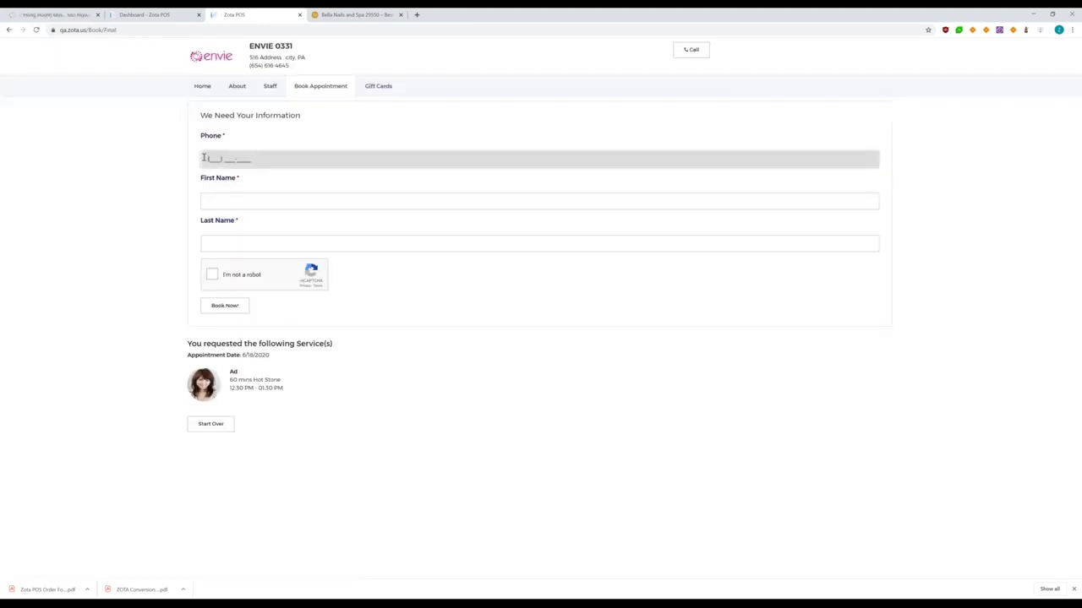
pyautogui.write('856693584')
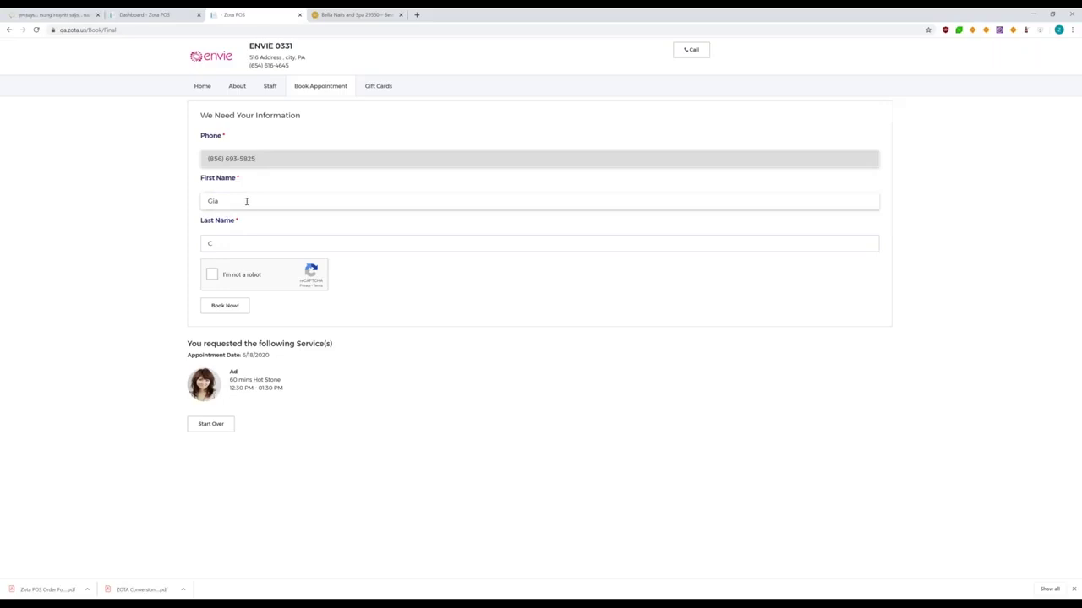
pyautogui.click(221, 206)
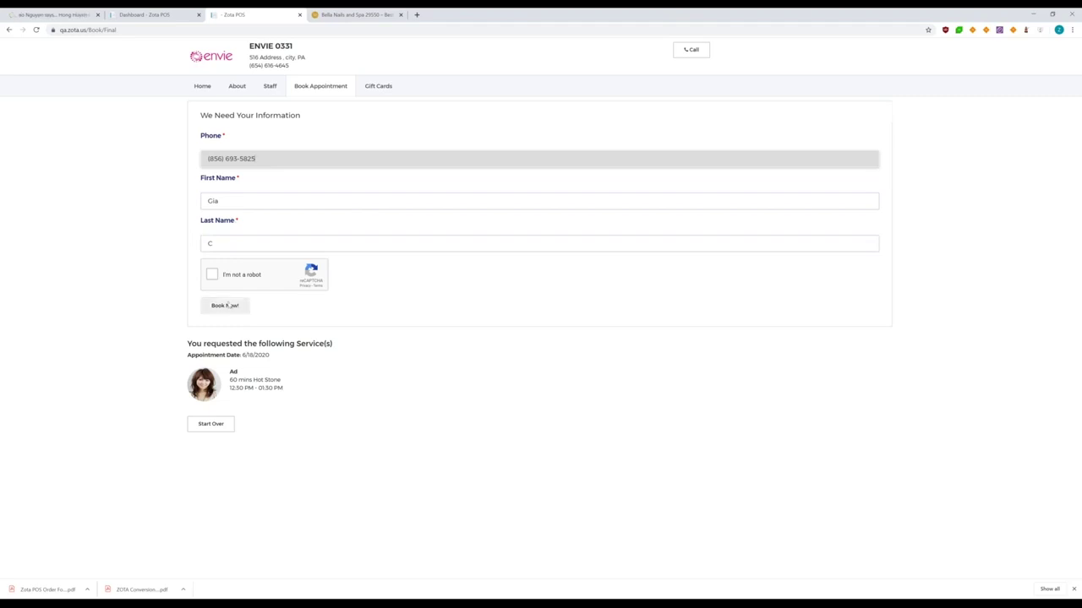
pyautogui.click(212, 275)
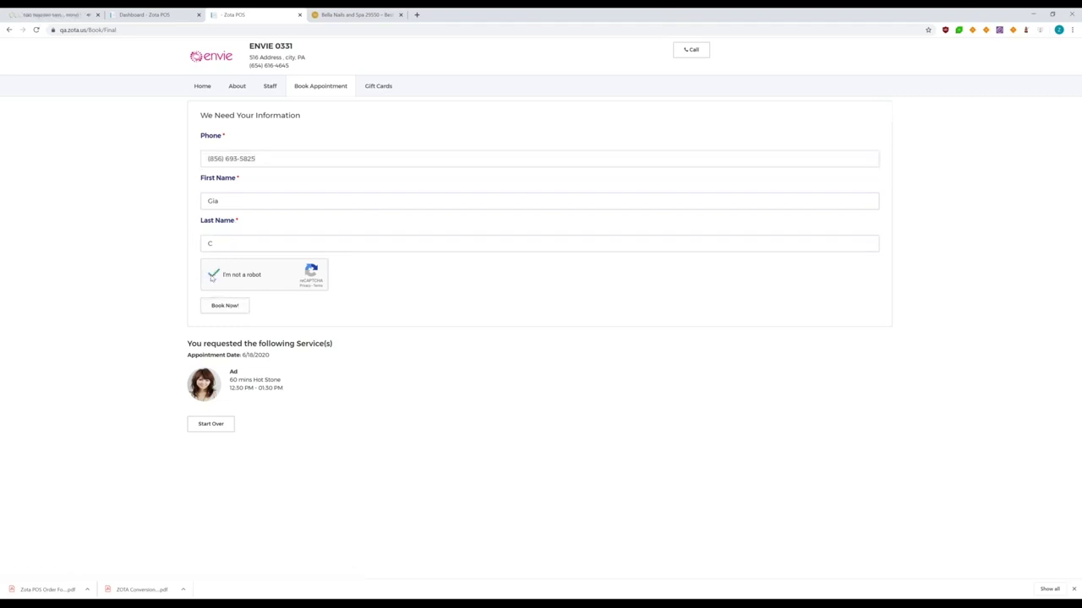
pyautogui.click(233, 308)
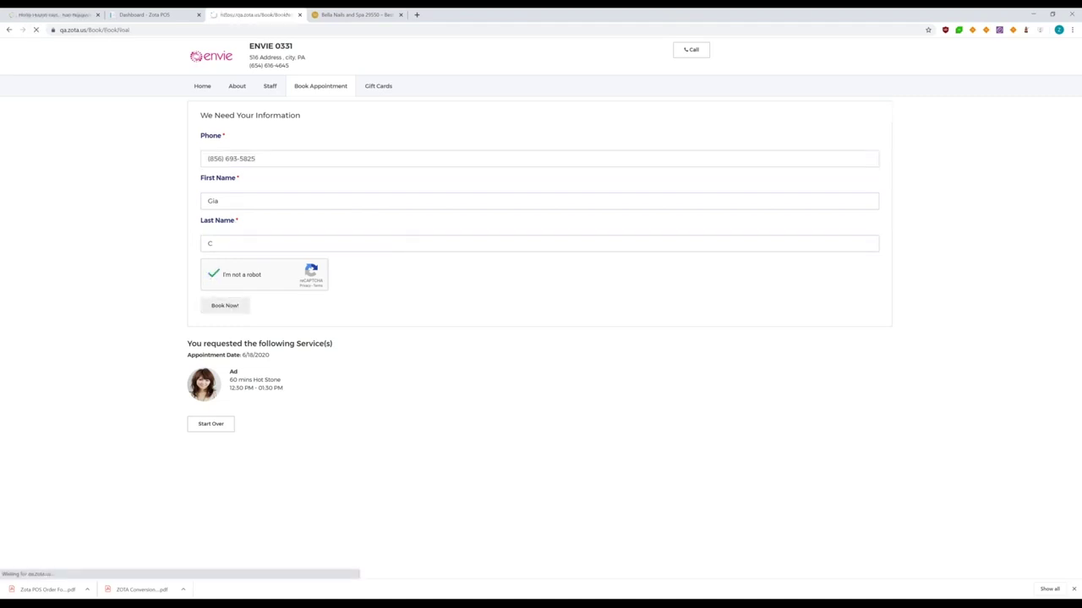
pyautogui.hotkey('alt', 'Tab')
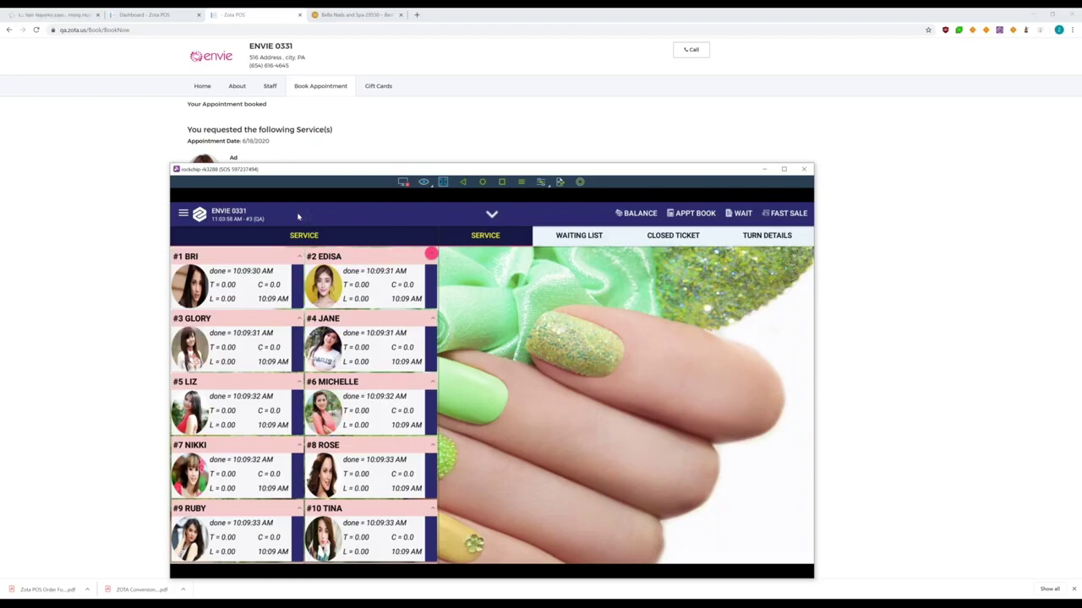
# Confirm all pending online appointments and verify the 12:30 PM Hot Stone in the appointment book
pyautogui.click(297, 217)
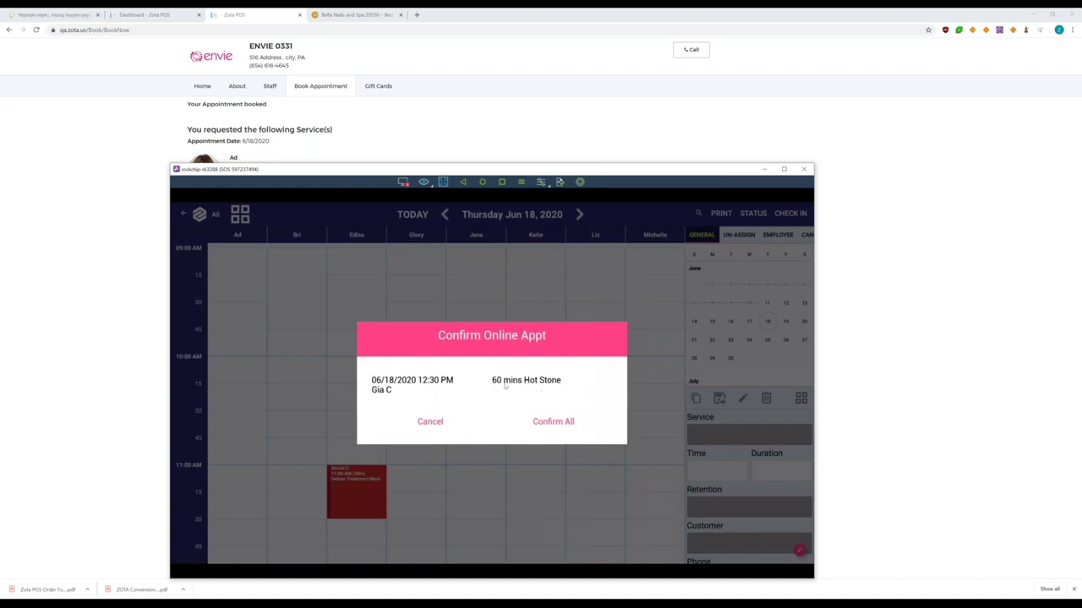
pyautogui.click(552, 421)
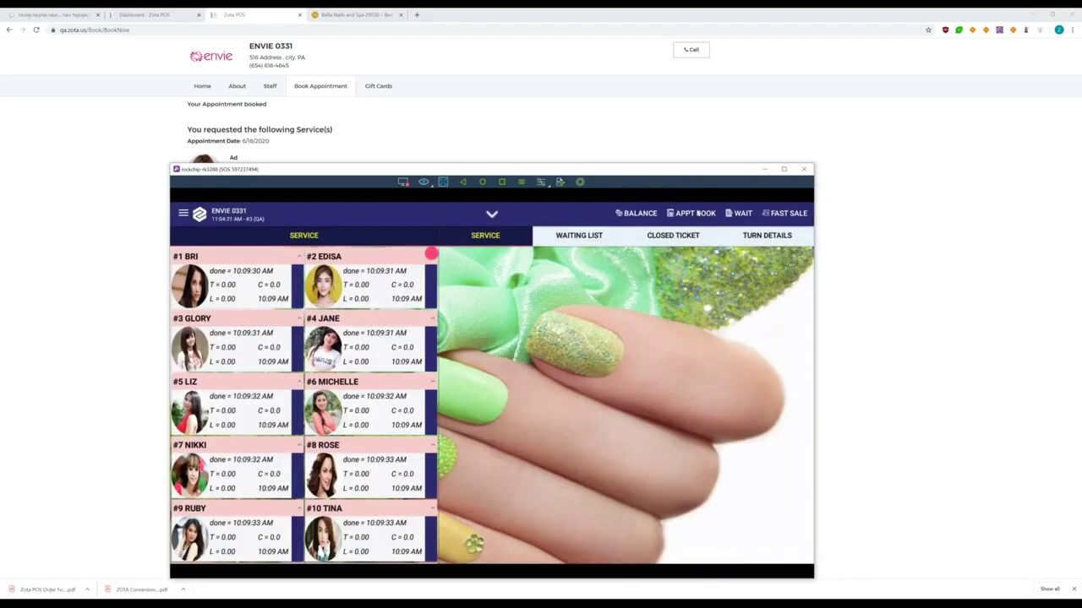
pyautogui.click(696, 215)
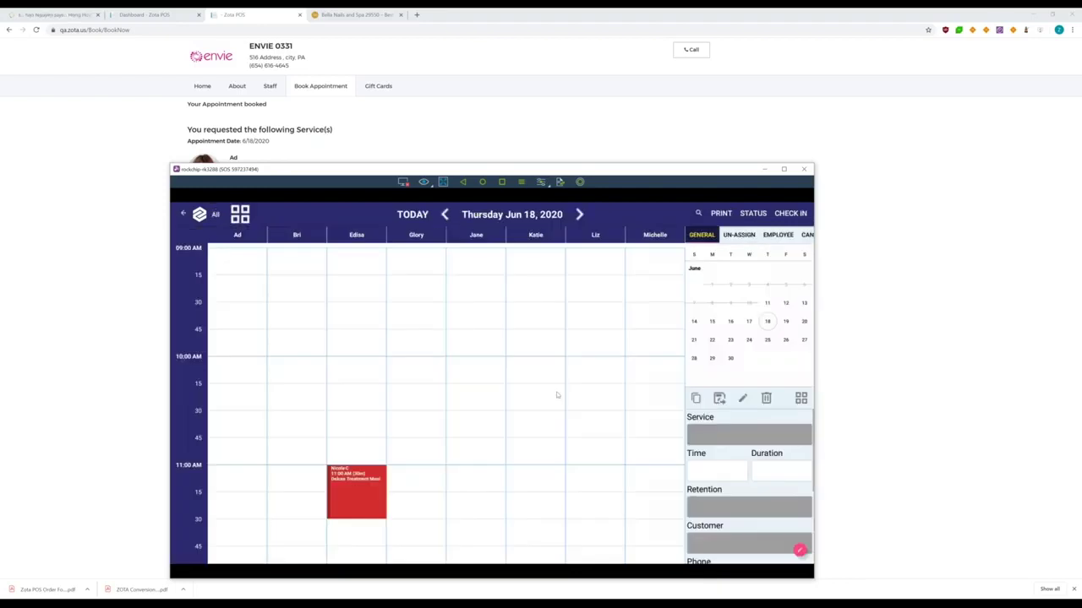
pyautogui.scroll(-2, 523, 464)
pyautogui.scroll(-2, 524, 465)
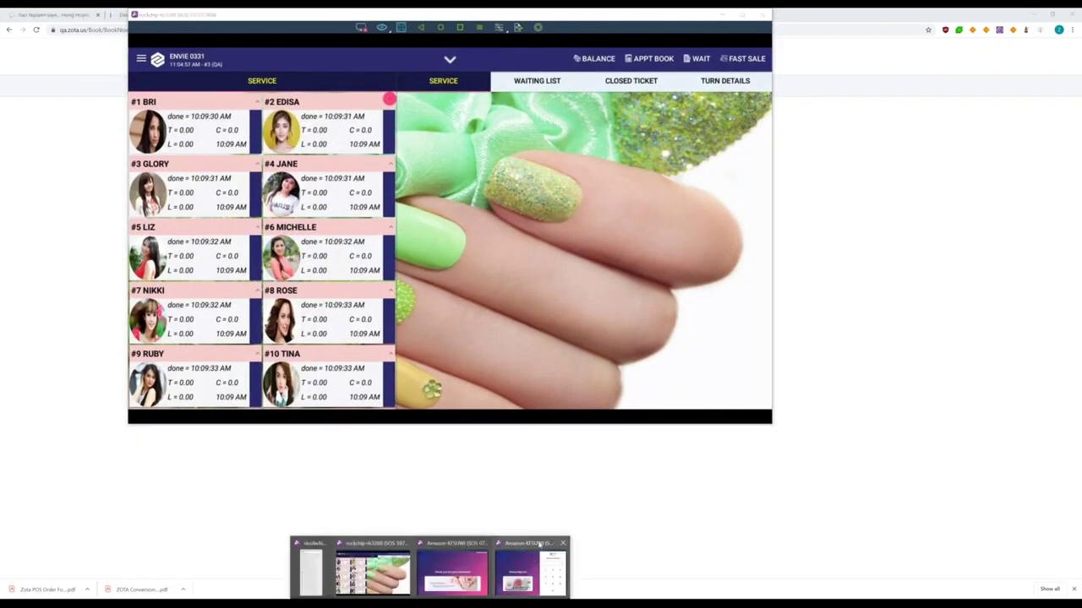
# Check the customer in at the kiosk by phone number, confirming the 12:30 PM Hot Stone appointment
pyautogui.click(530, 568)
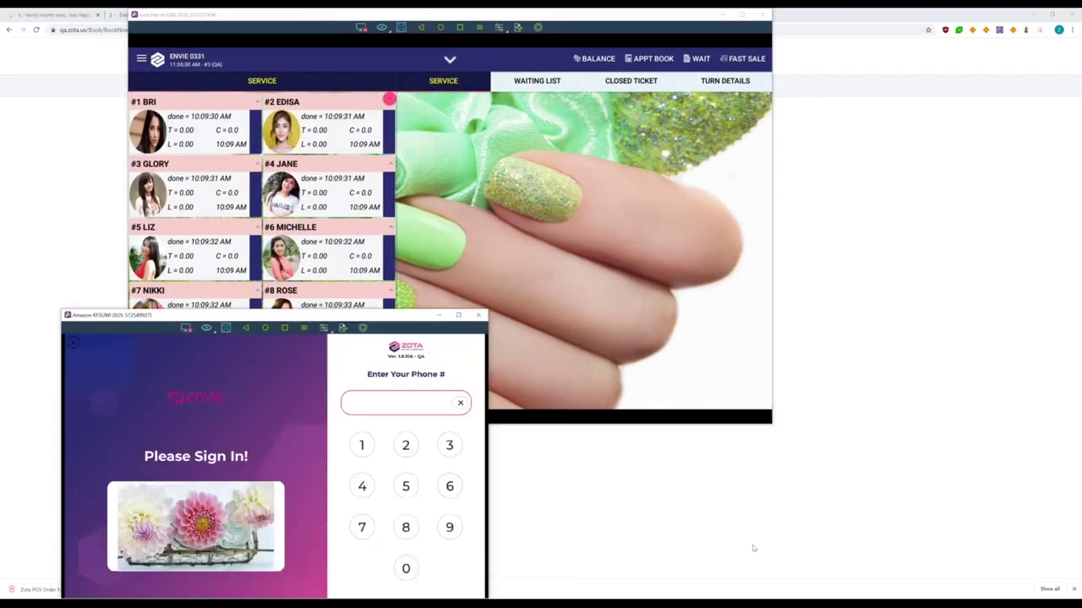
pyautogui.write('85669358')
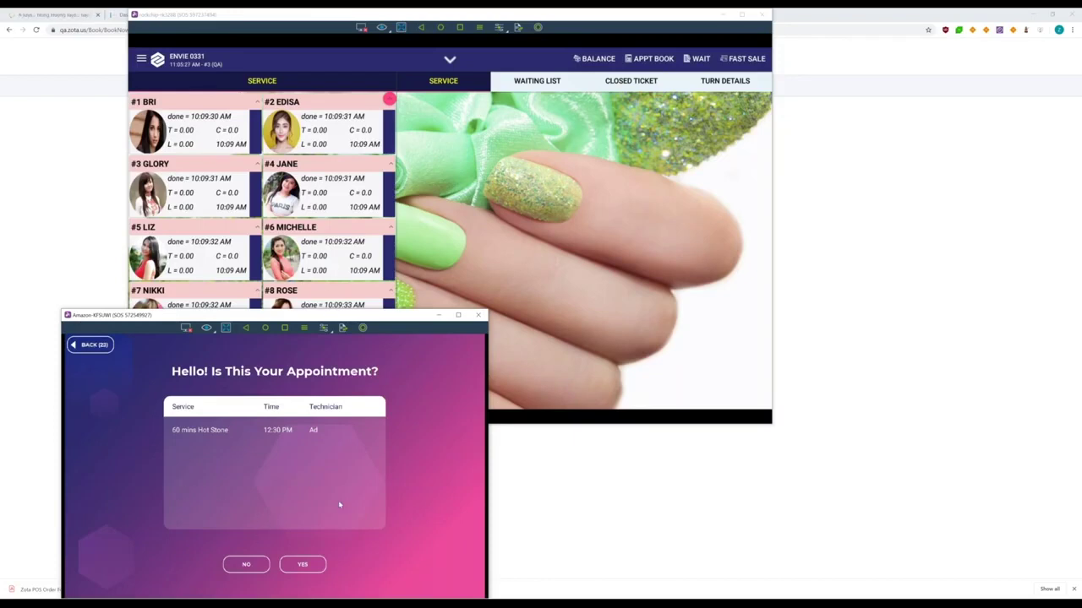
pyautogui.click(302, 565)
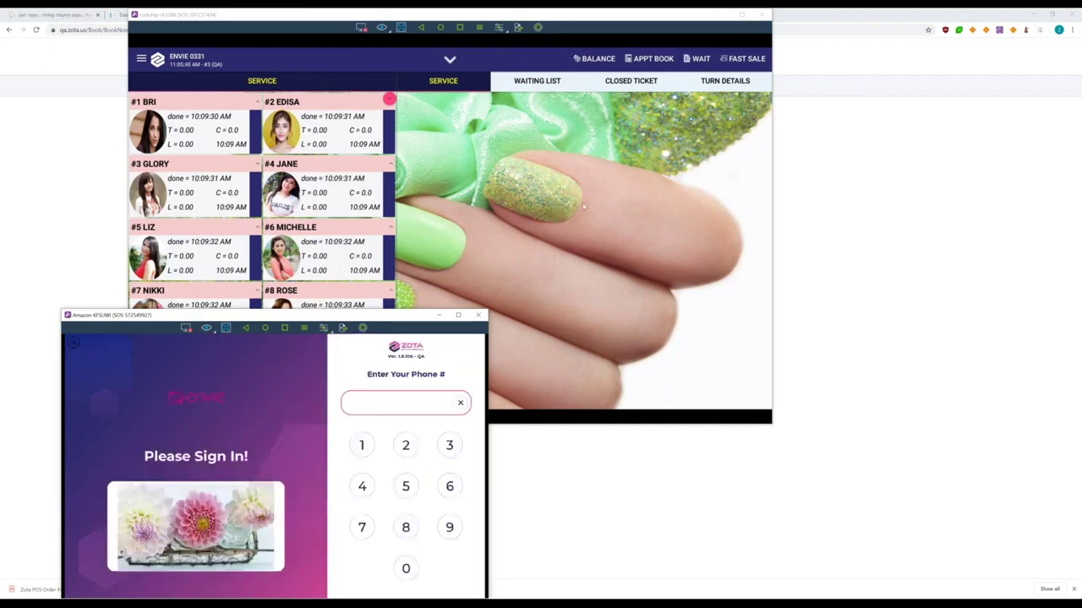
pyautogui.click(545, 82)
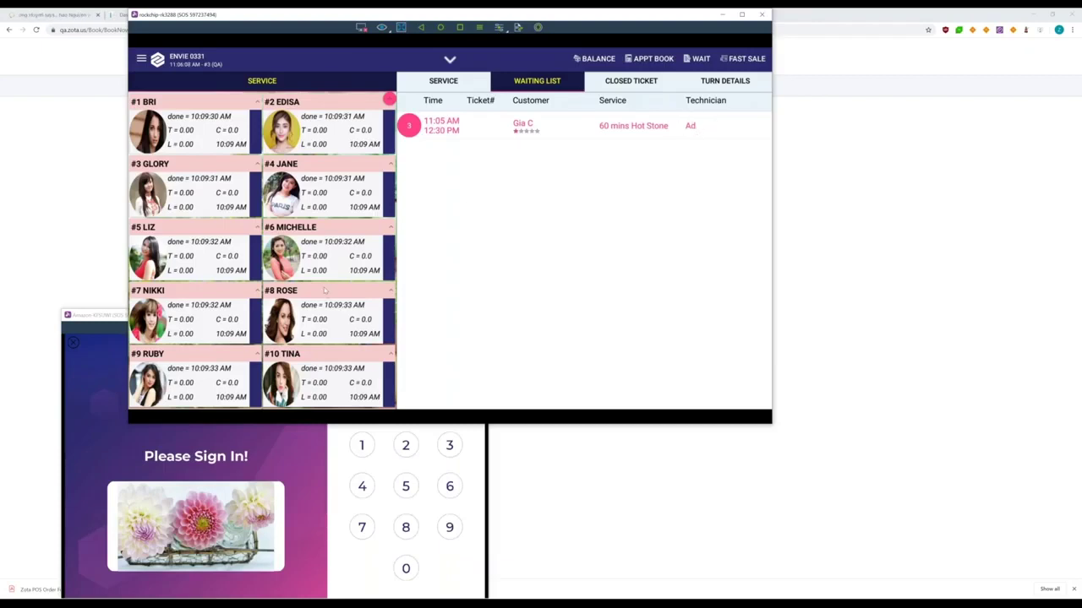
# Select the waiting customer's $75.00 60 mins Hot Stone appointment with Ad for check-in
pyautogui.scroll(-3, 325, 290)
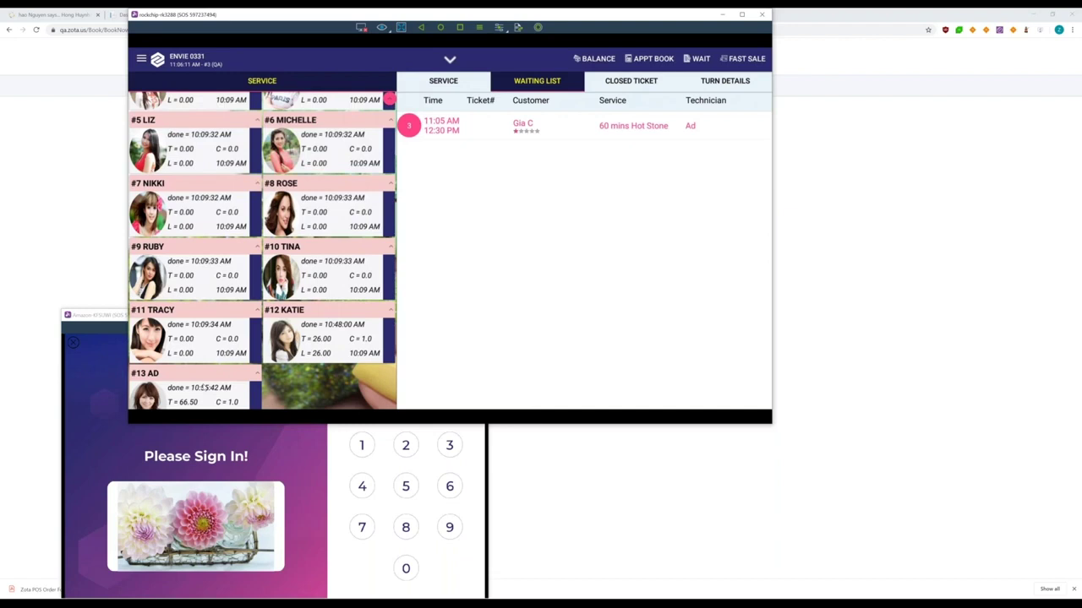
pyautogui.click(250, 197)
pyautogui.click(182, 109)
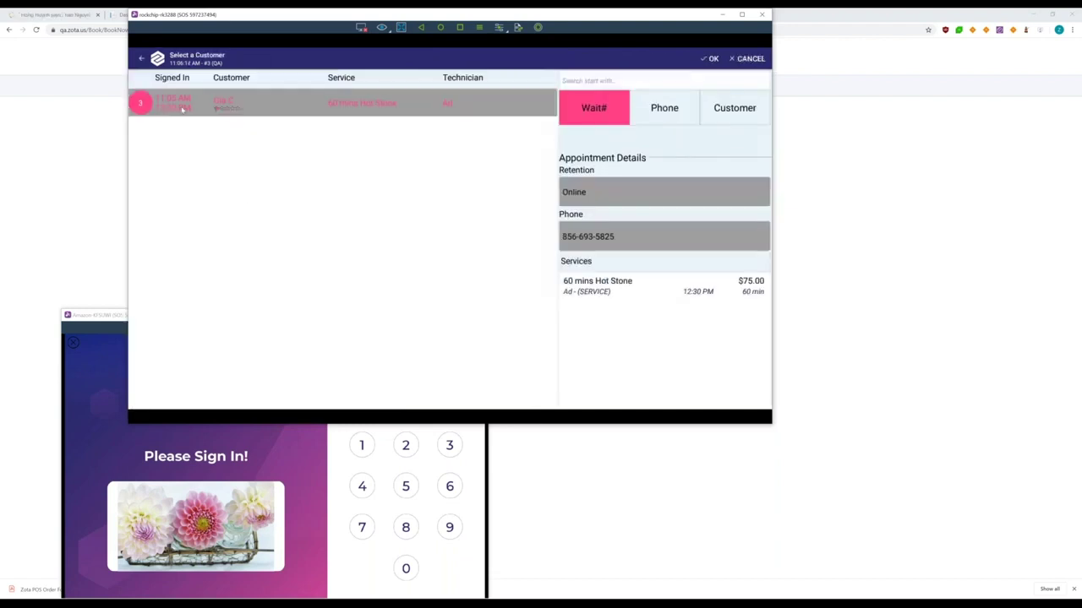
pyautogui.click(712, 59)
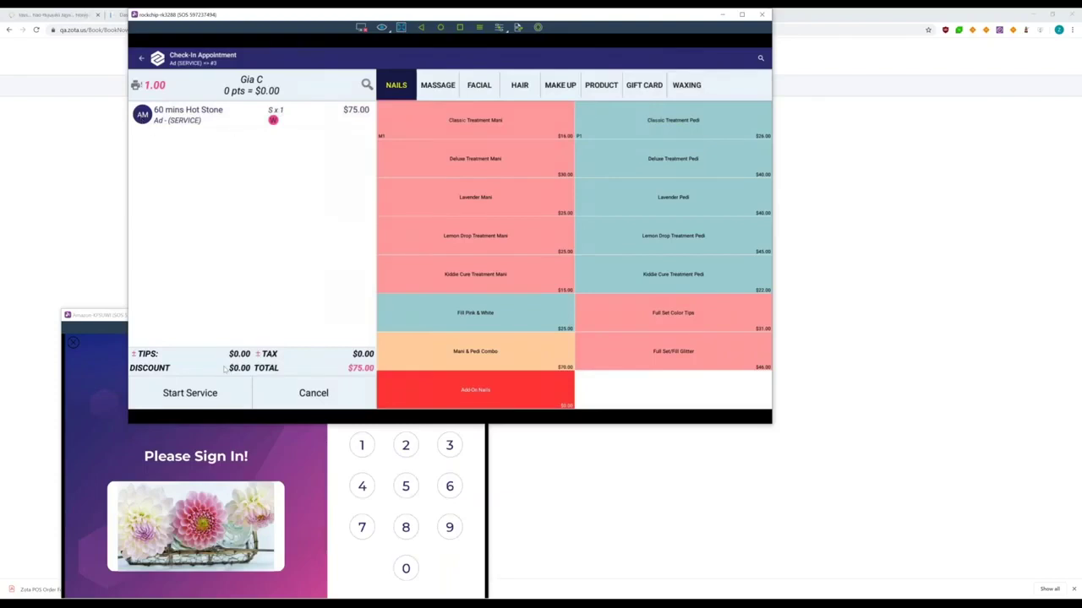
# Start the Hot Stone service as ticket 3-#3 and go back to the browser
pyautogui.click(190, 393)
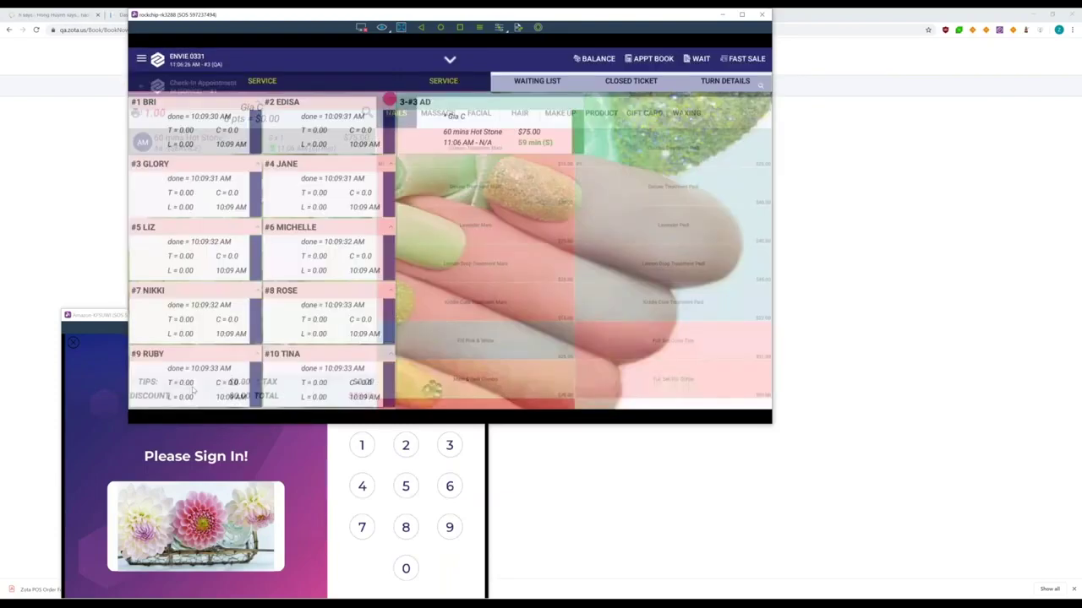
pyautogui.click(529, 84)
pyautogui.hotkey('alt', 'Tab')
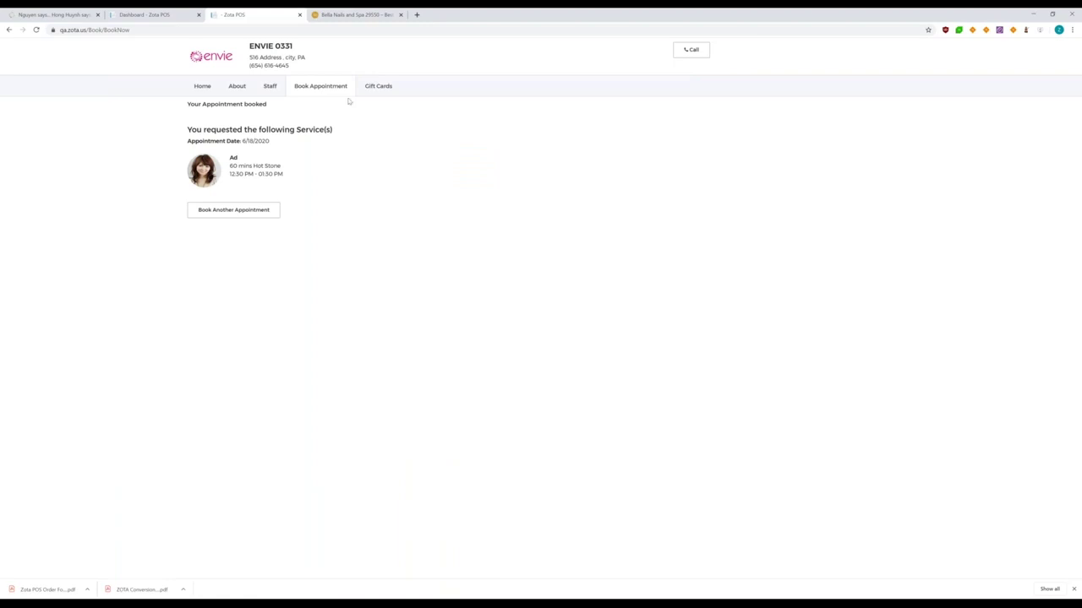
# Glance at Bella Nails' gift card page, then open ENVIE 0331's Buy Gift Cards page
pyautogui.click(359, 16)
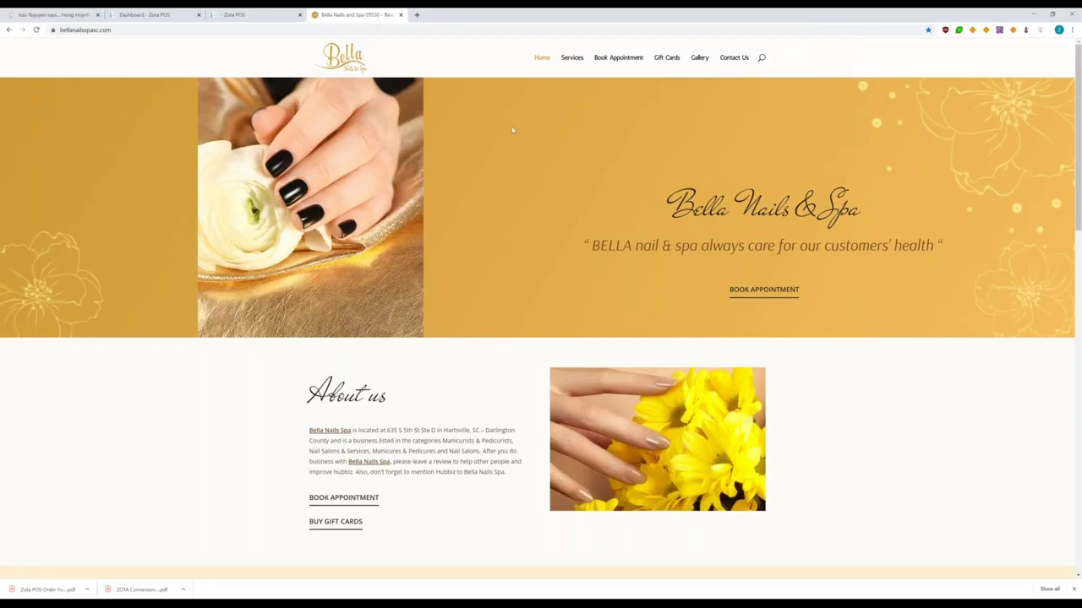
pyautogui.click(668, 59)
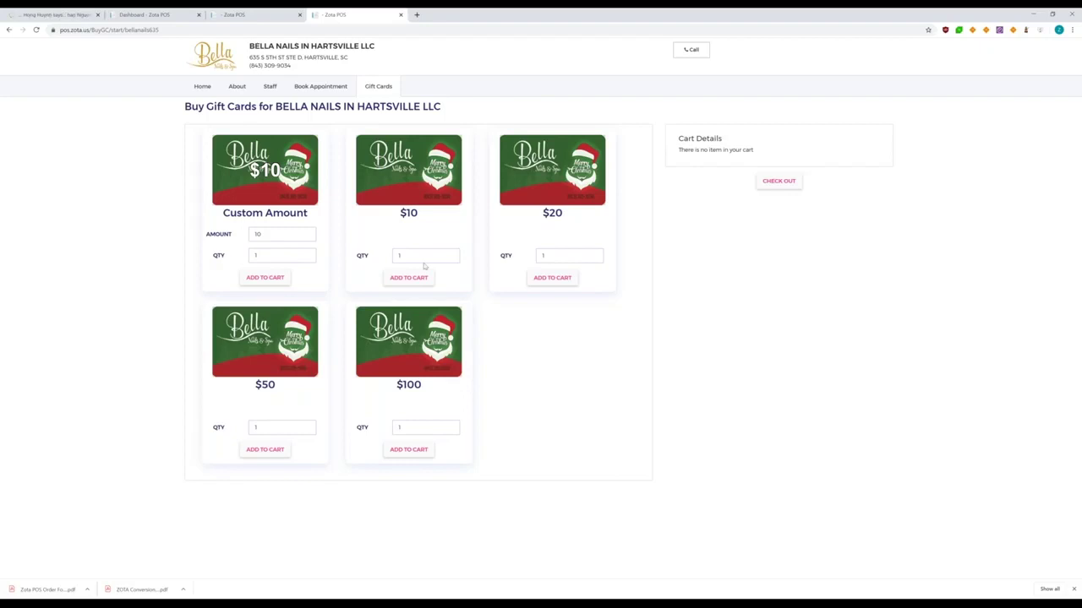
pyautogui.click(249, 15)
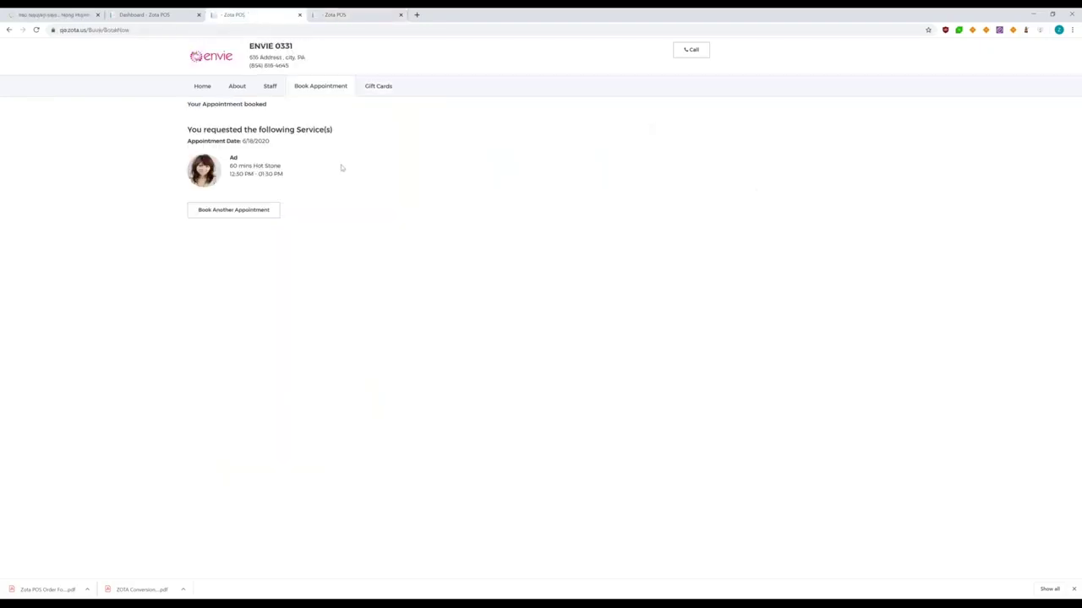
pyautogui.click(379, 89)
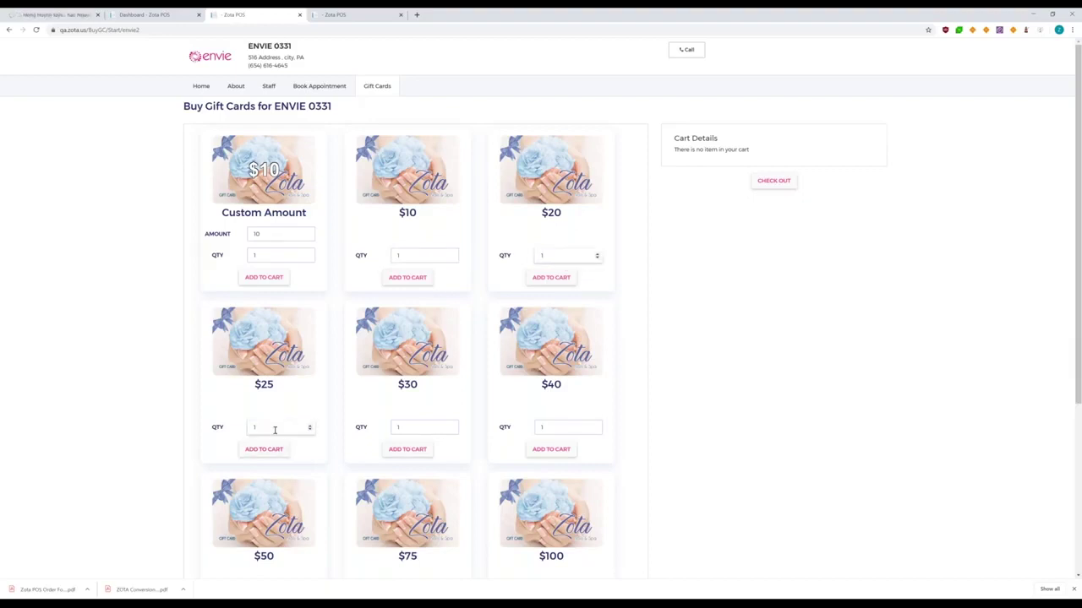
# Add two $25 gift cards to the cart and proceed to the $50.00 checkout
pyautogui.click(309, 426)
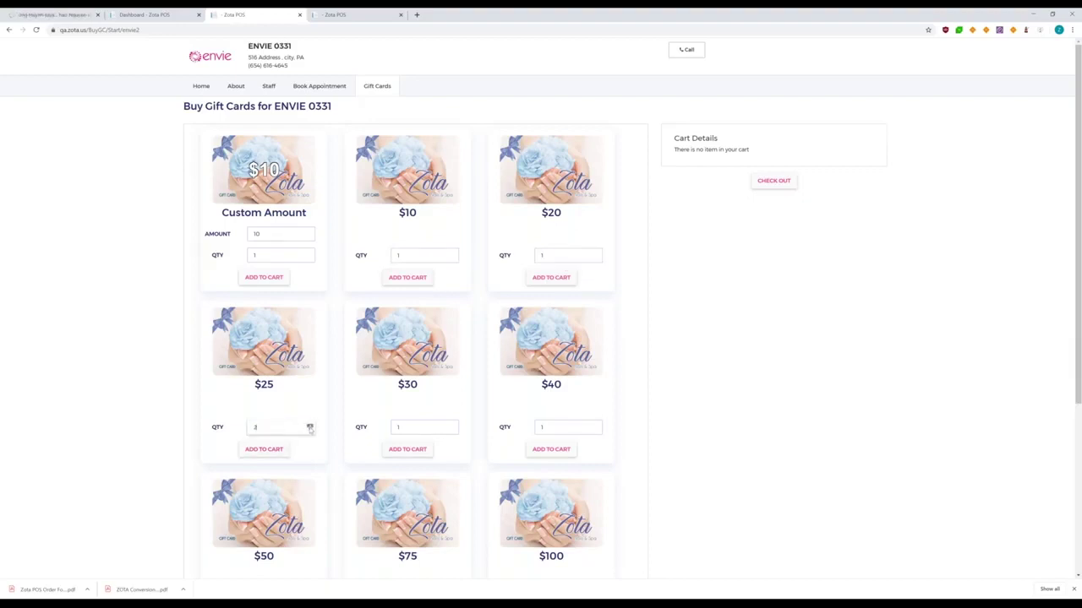
pyautogui.click(263, 448)
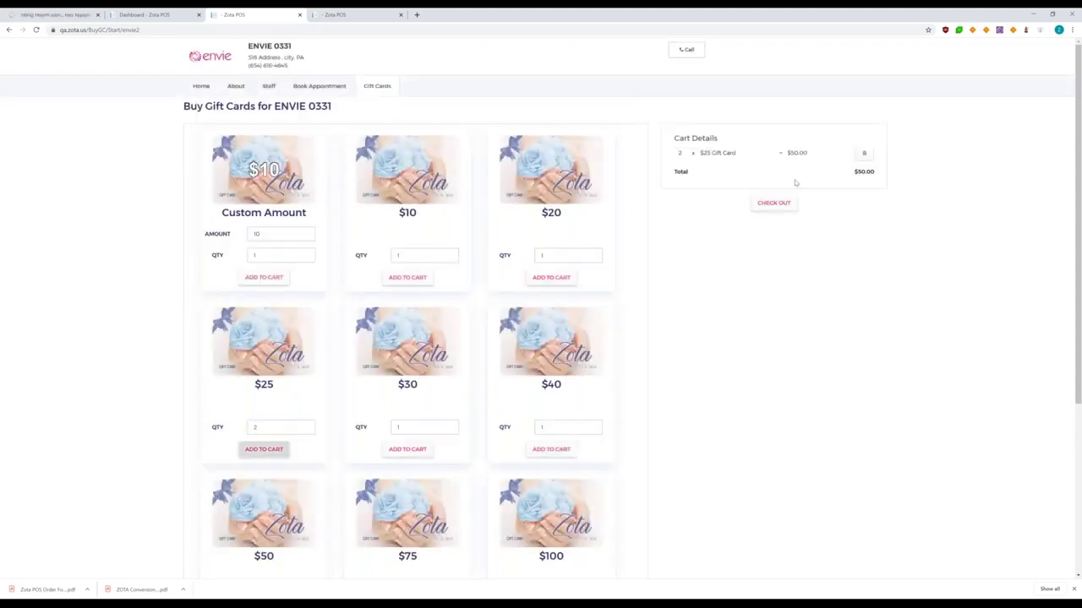
pyautogui.click(769, 206)
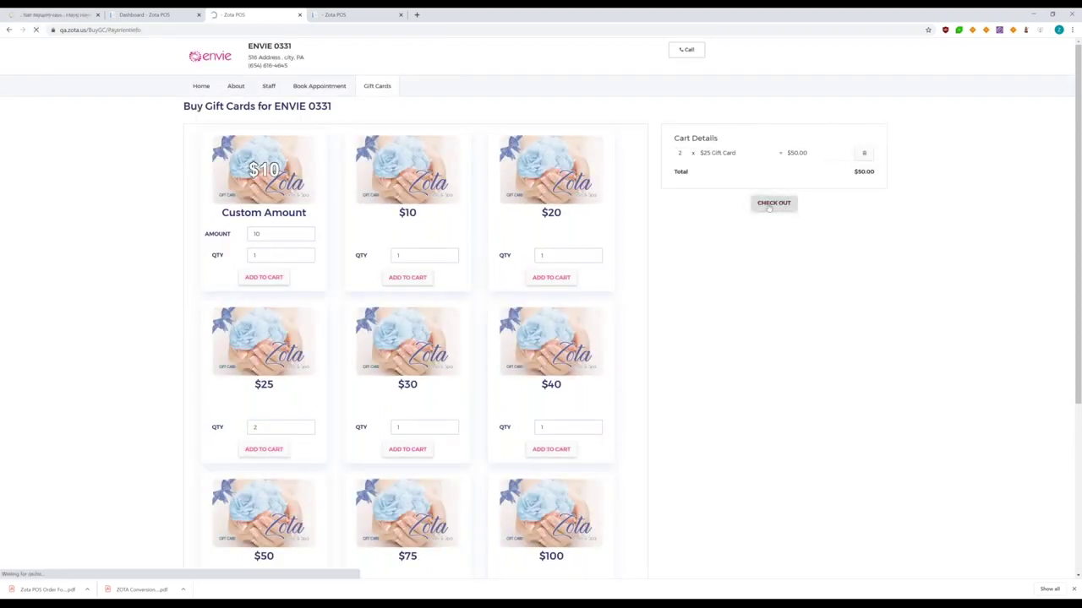
# Enter the payment card number, expiration 01/2022, and the card security code
pyautogui.click(390, 188)
pyautogui.write('4111 1111 1111 1111')
pyautogui.press('Tab')
pyautogui.click(422, 229)
pyautogui.click(423, 263)
pyautogui.click(447, 270)
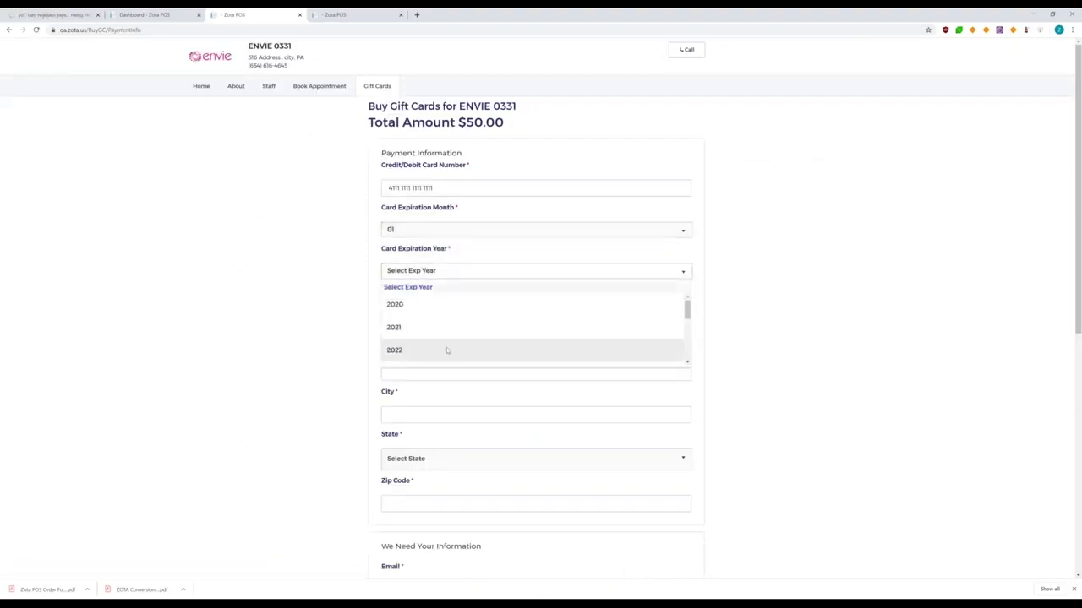
pyautogui.click(446, 349)
pyautogui.click(426, 311)
pyautogui.write('1111')
# Fill in the billing street address, city, state, and zip code
pyautogui.click(423, 373)
pyautogui.write('A')
pyautogui.write('ddress')
pyautogui.press('BackSpace')
pyautogui.press('BackSpace')
pyautogui.press('BackSpace')
pyautogui.press('BackSpace')
pyautogui.press('BackSpace')
pyautogui.press('BackSpace')
pyautogui.press('BackSpace')
pyautogui.write('123 adress')
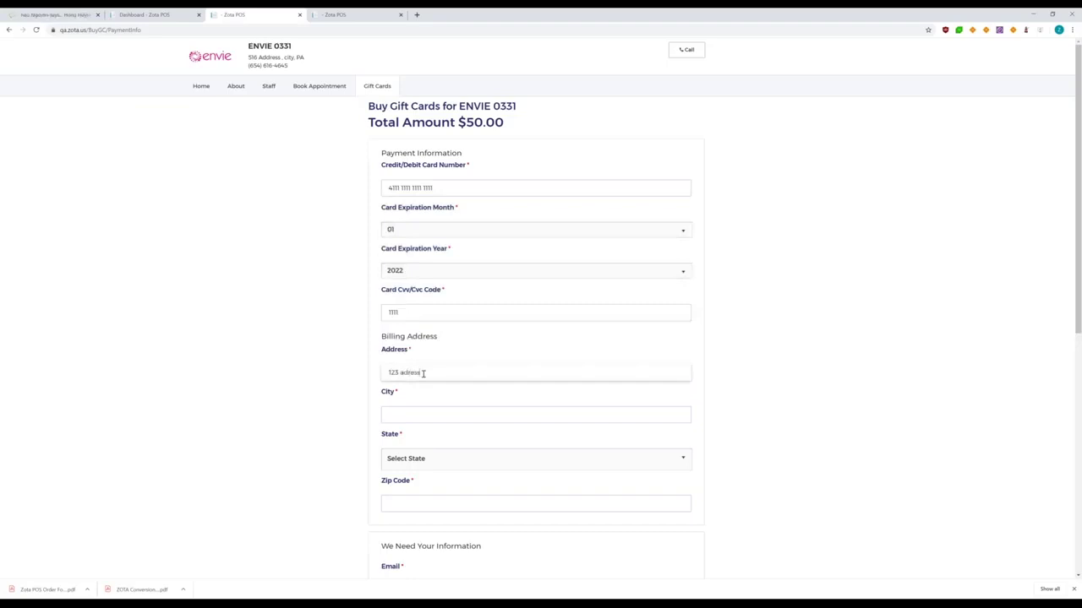
pyautogui.write('ess')
pyautogui.press('Tab')
pyautogui.write('Philadelphia')
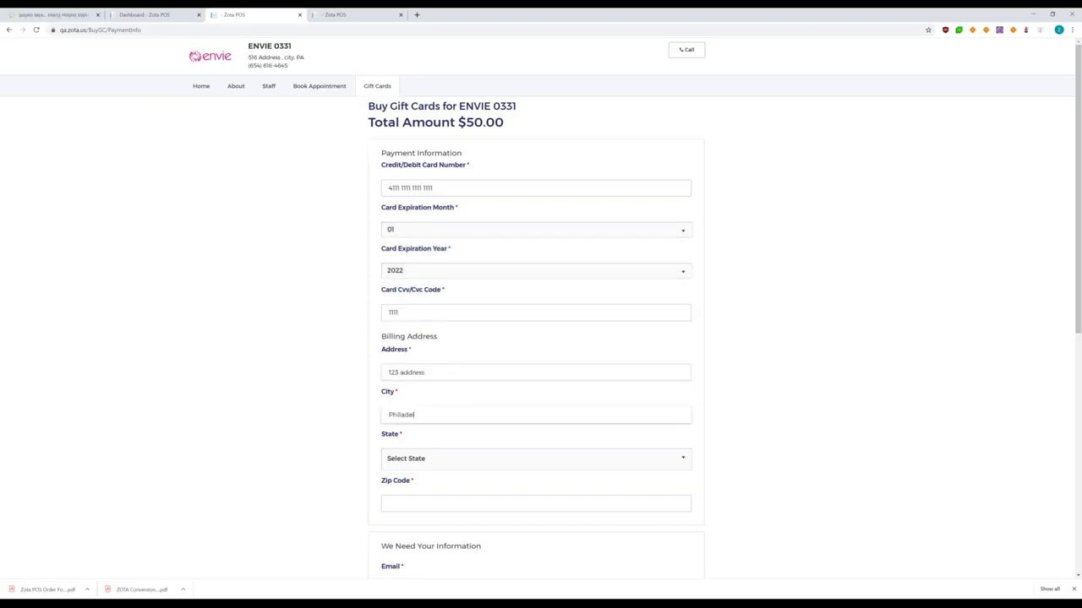
pyautogui.click(427, 460)
pyautogui.click(428, 456)
pyautogui.click(385, 502)
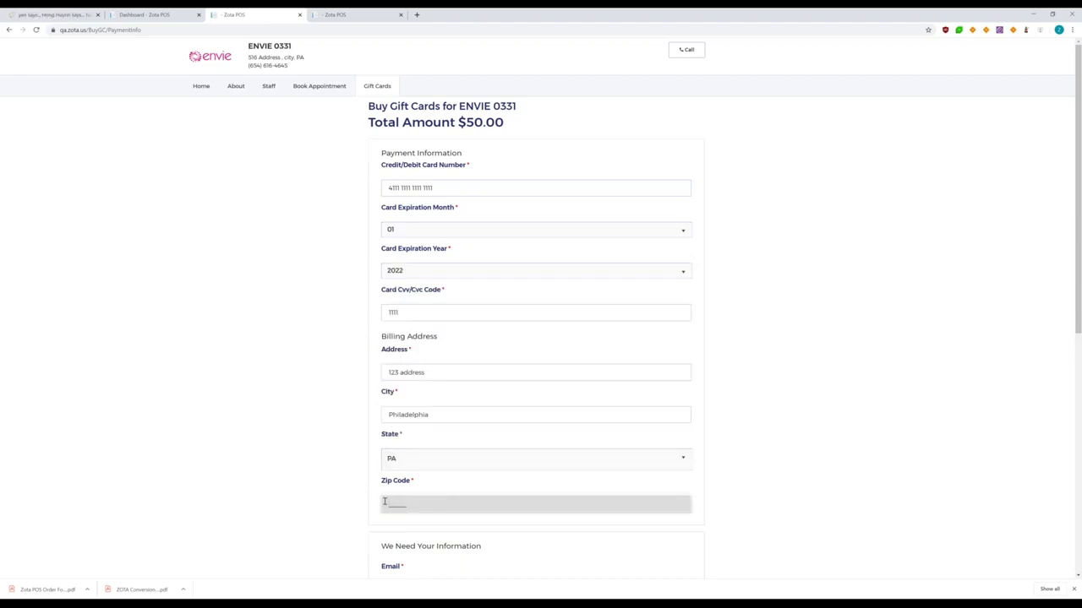
pyautogui.write('19153')
pyautogui.scroll(-2, 860, 336)
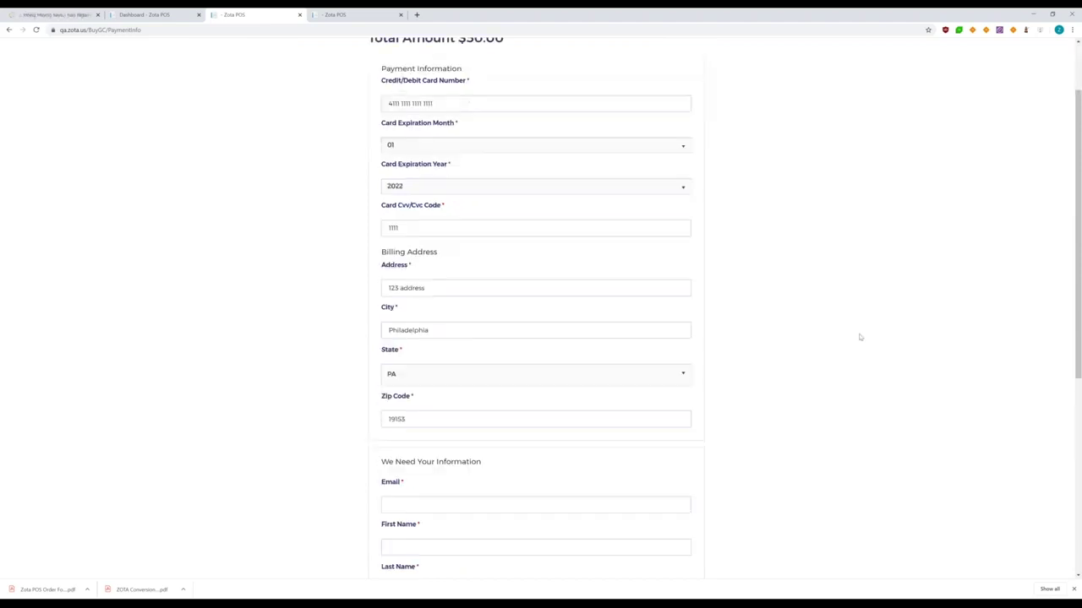
# Fill the buyer's email and first name from saved suggestions and enter the last name initial
pyautogui.click(384, 425)
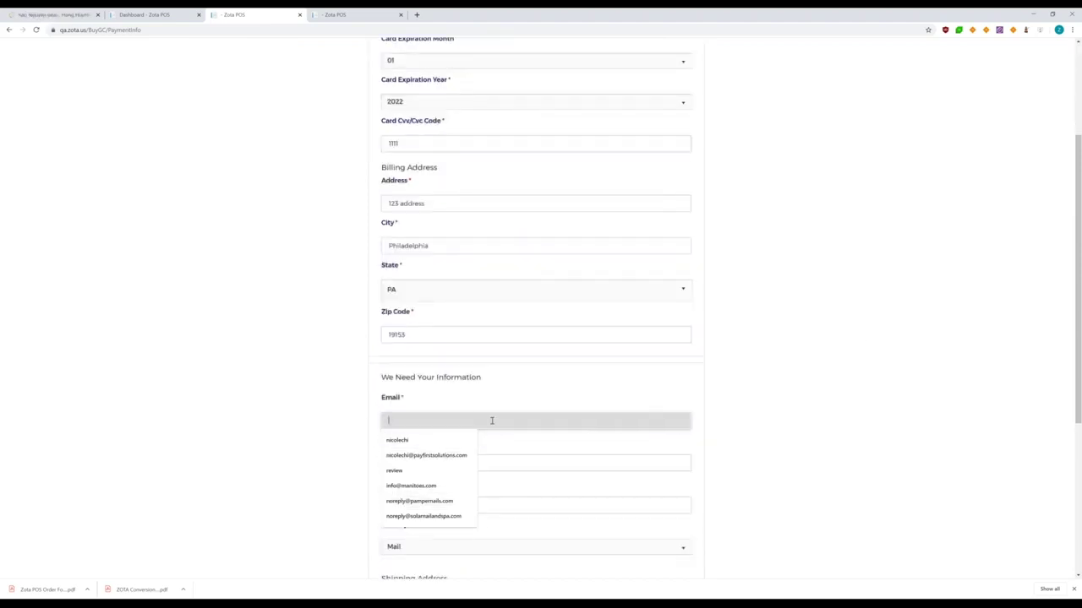
pyautogui.press('Down')
pyautogui.press('Down')
pyautogui.press('Return')
pyautogui.click(398, 460)
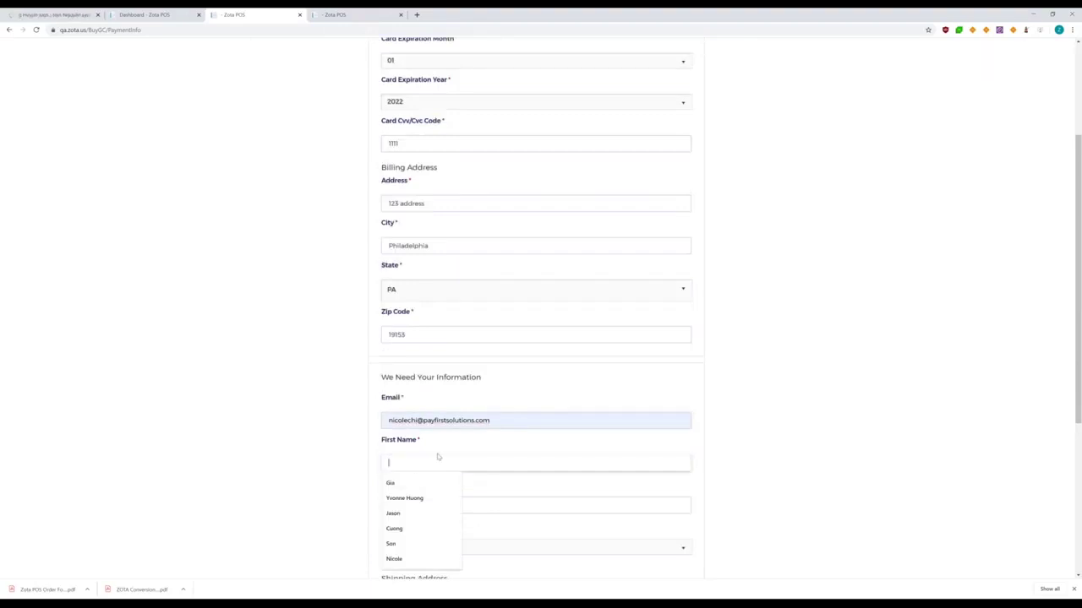
pyautogui.press('Down')
pyautogui.press('Return')
pyautogui.press('Tab')
pyautogui.write('C')
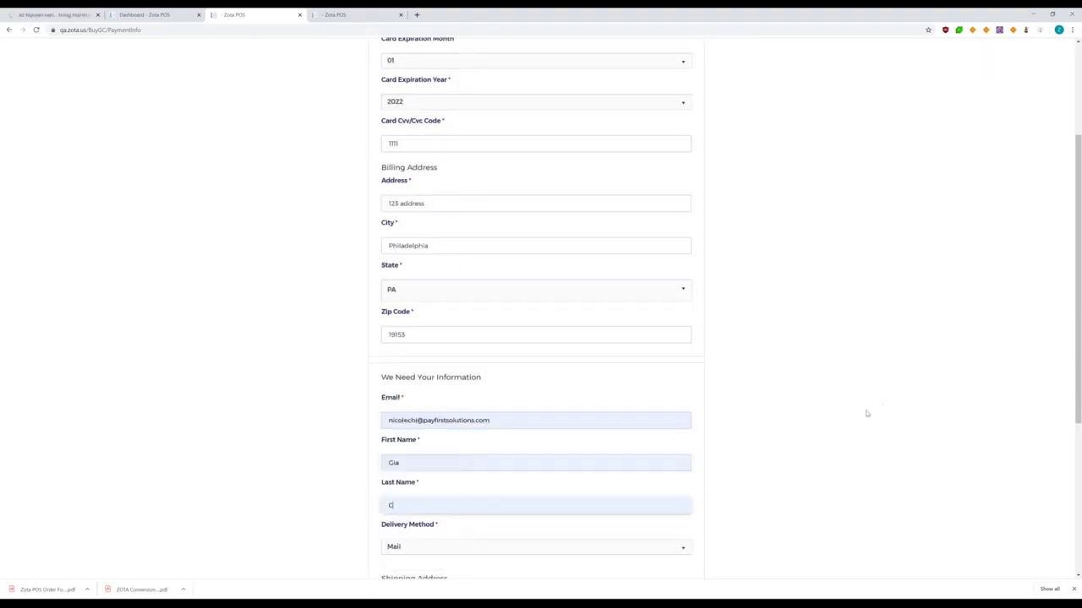
pyautogui.scroll(-3, 866, 413)
pyautogui.scroll(-4, 720, 367)
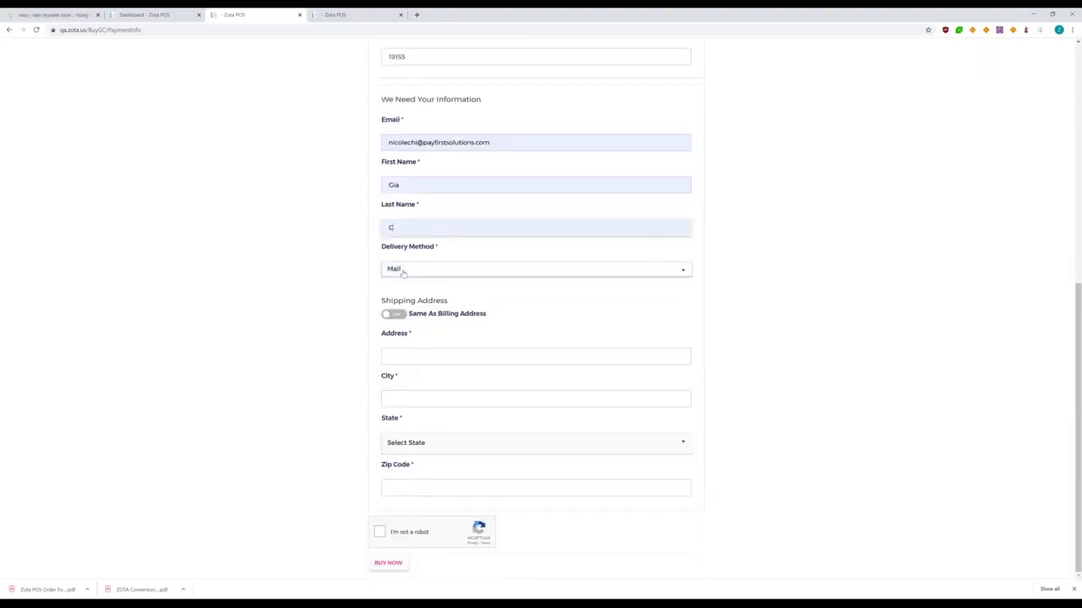
# Keep Mail as the delivery method and ship the gift card to the billing address
pyautogui.click(402, 270)
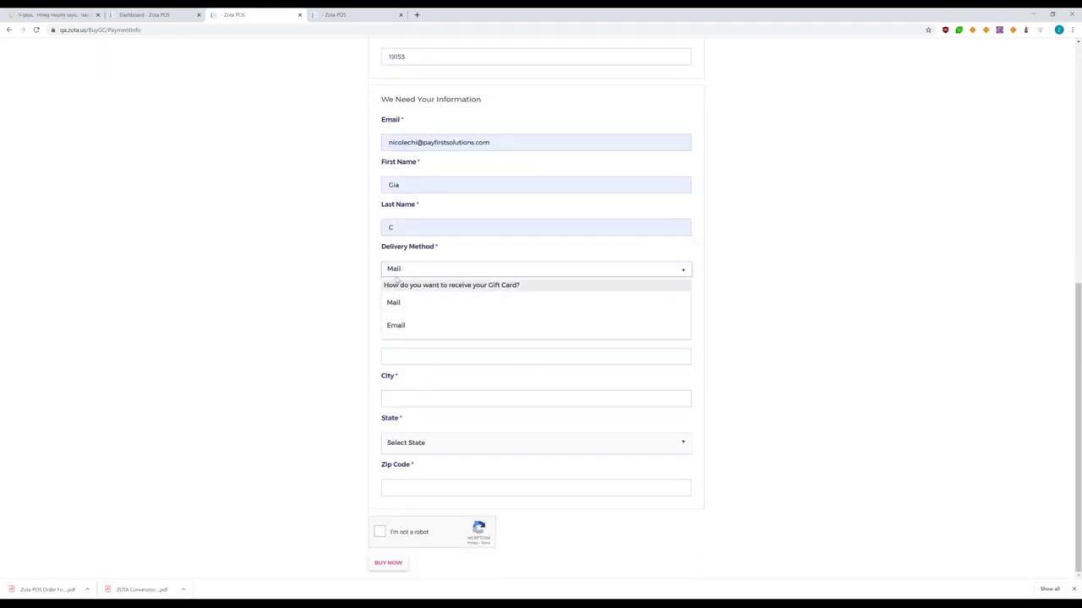
pyautogui.click(764, 269)
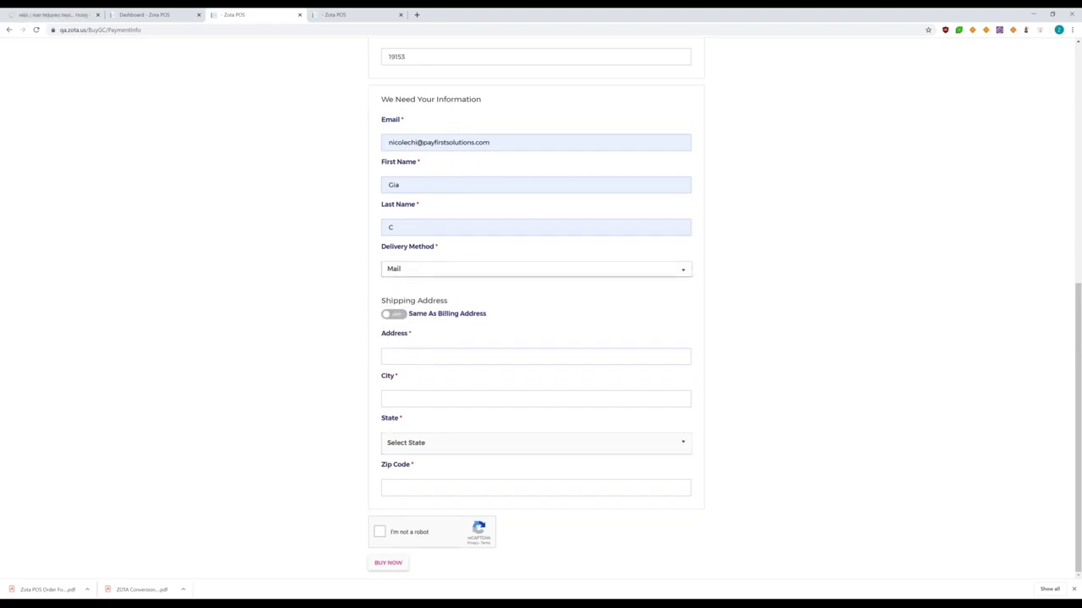
pyautogui.click(397, 268)
pyautogui.click(398, 304)
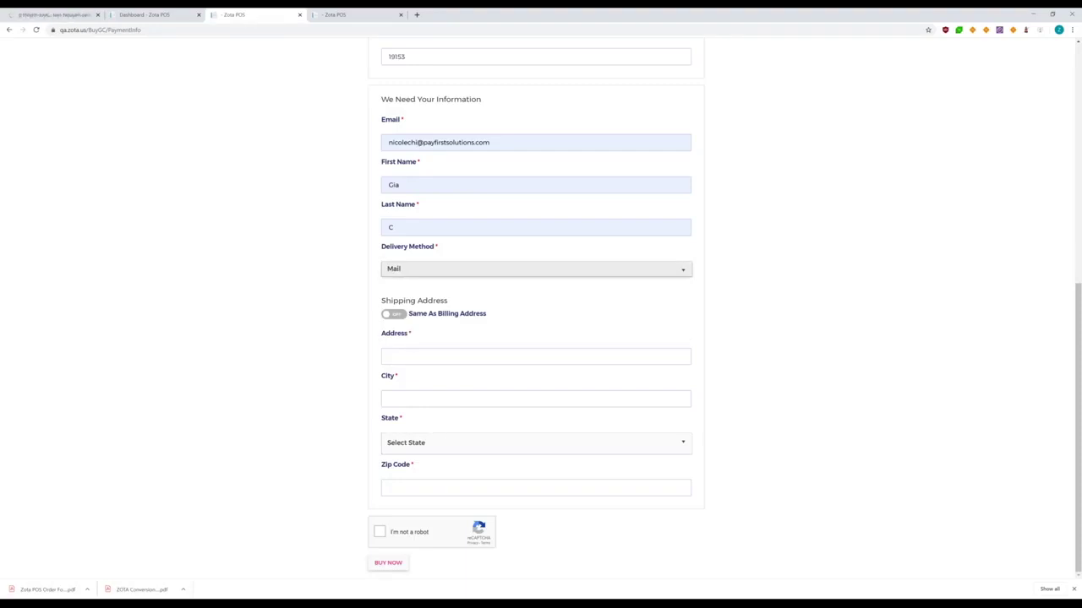
pyautogui.click(397, 320)
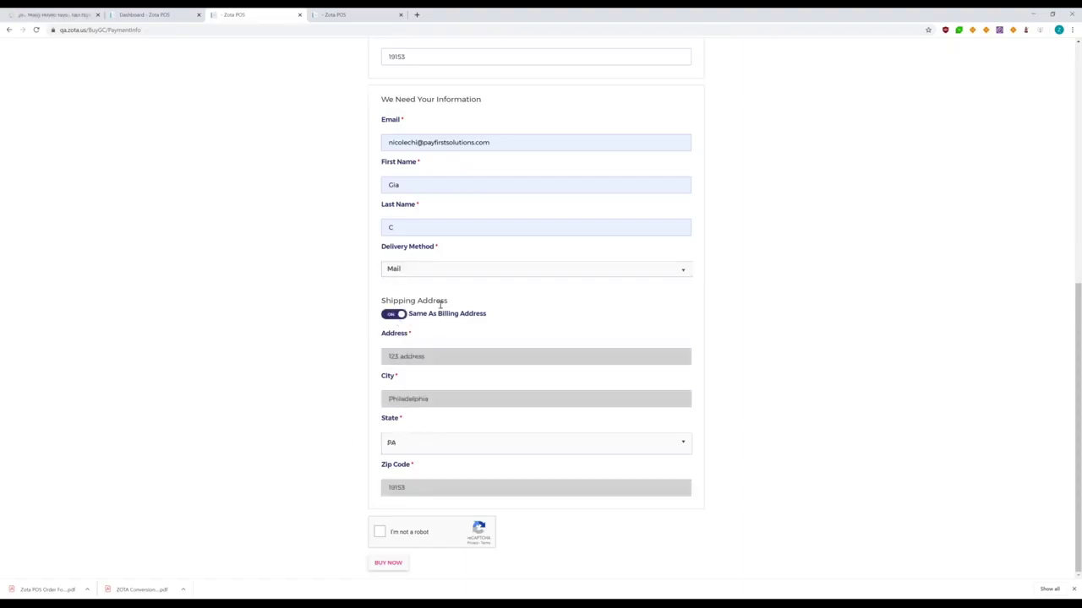
# Pass the I'm not a robot check, buy the $50.00 gift card, and decline Google Pay
pyautogui.click(379, 532)
pyautogui.click(388, 562)
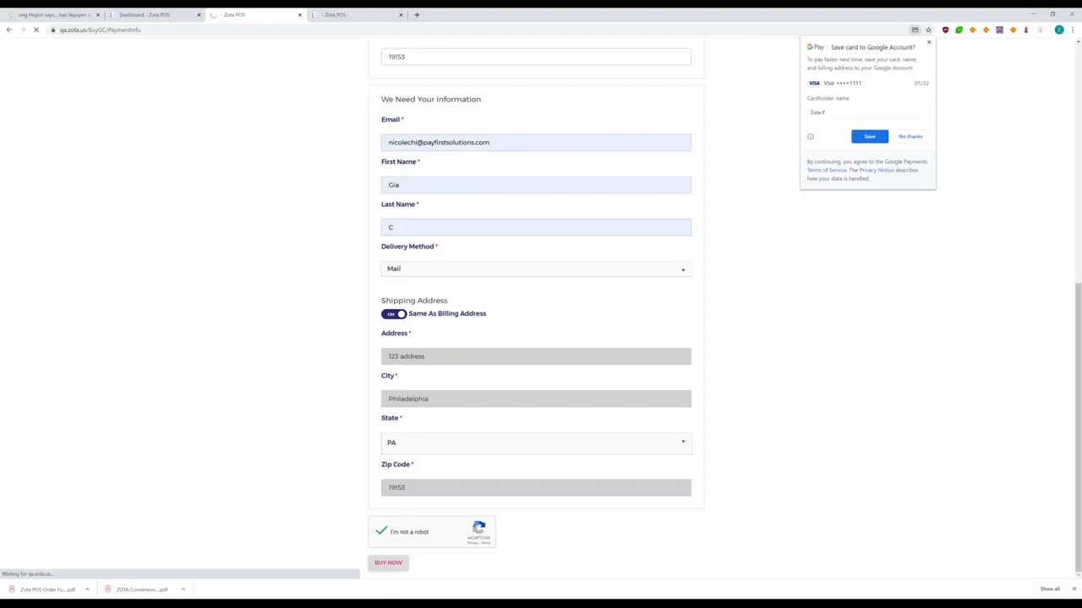
pyautogui.click(911, 137)
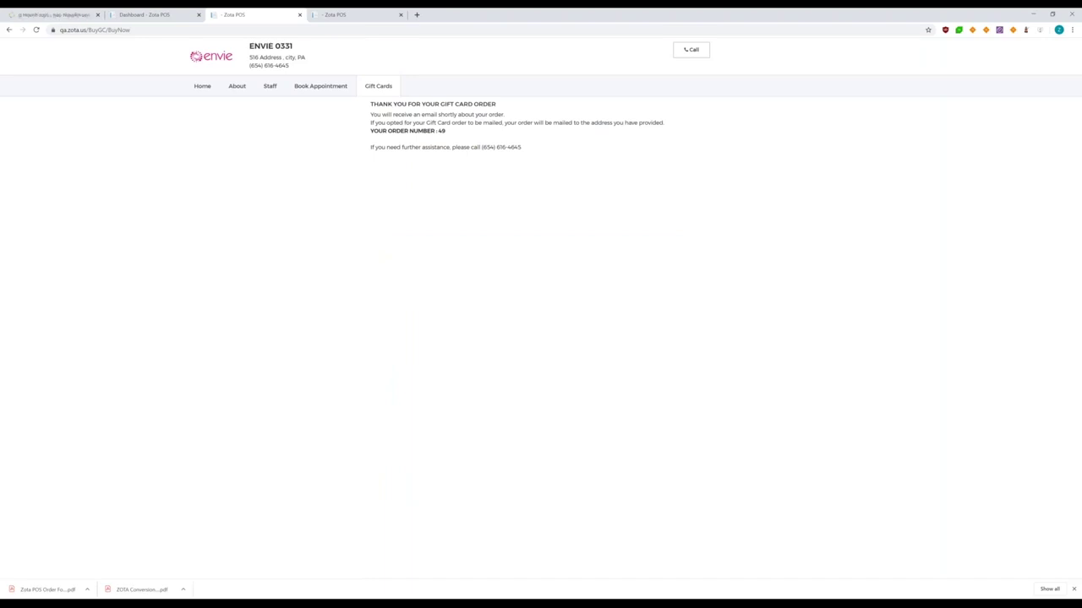
pyautogui.moveTo(404, 596)
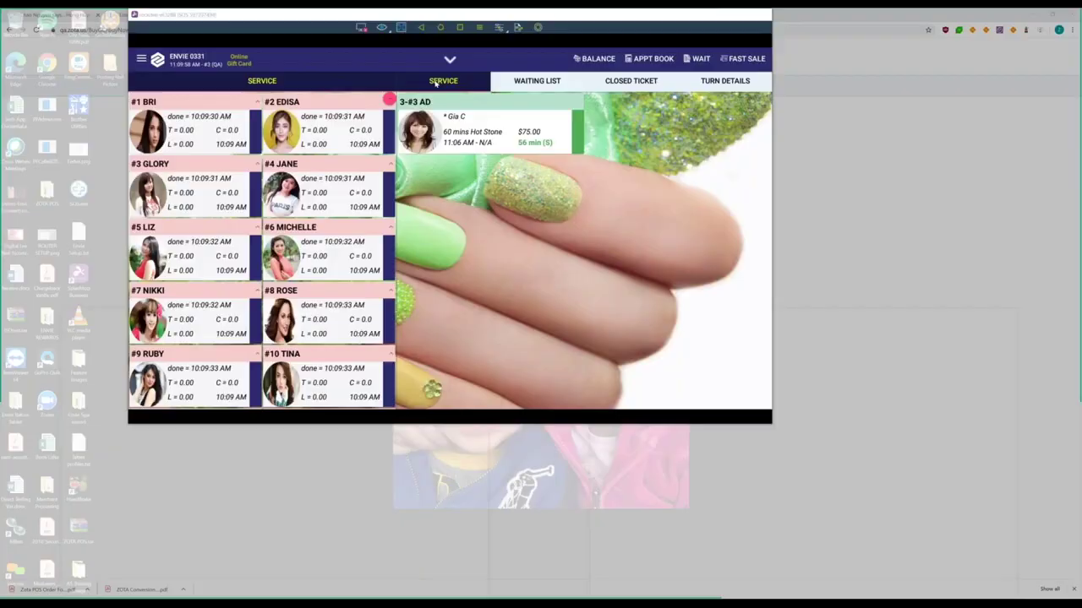
# Review the two unprocessed $25 mail orders under Online Gift Card and the gift card email capture
pyautogui.click(372, 571)
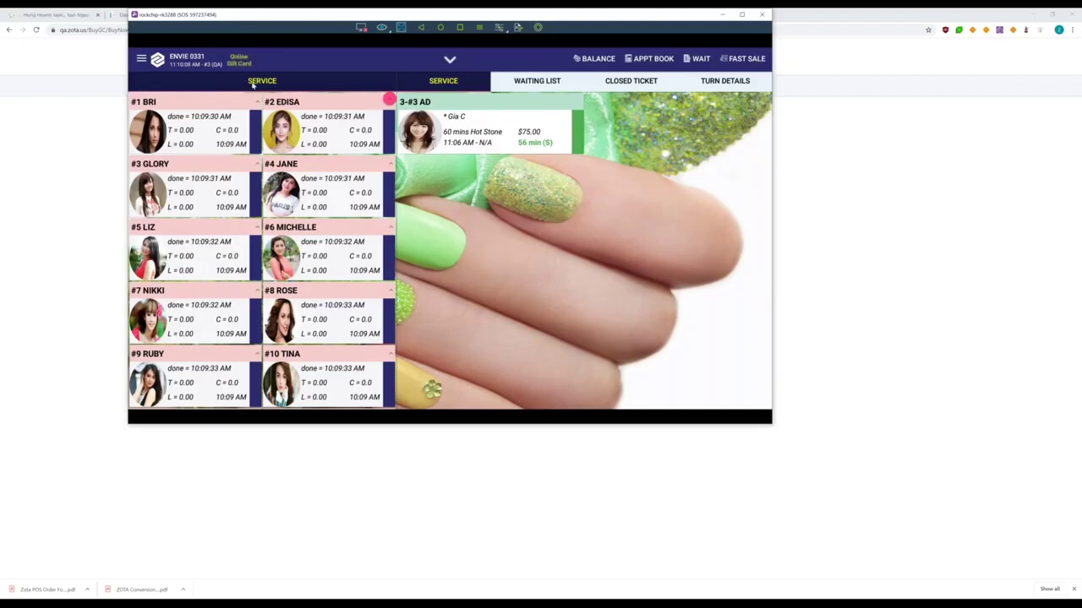
pyautogui.click(240, 62)
pyautogui.click(400, 173)
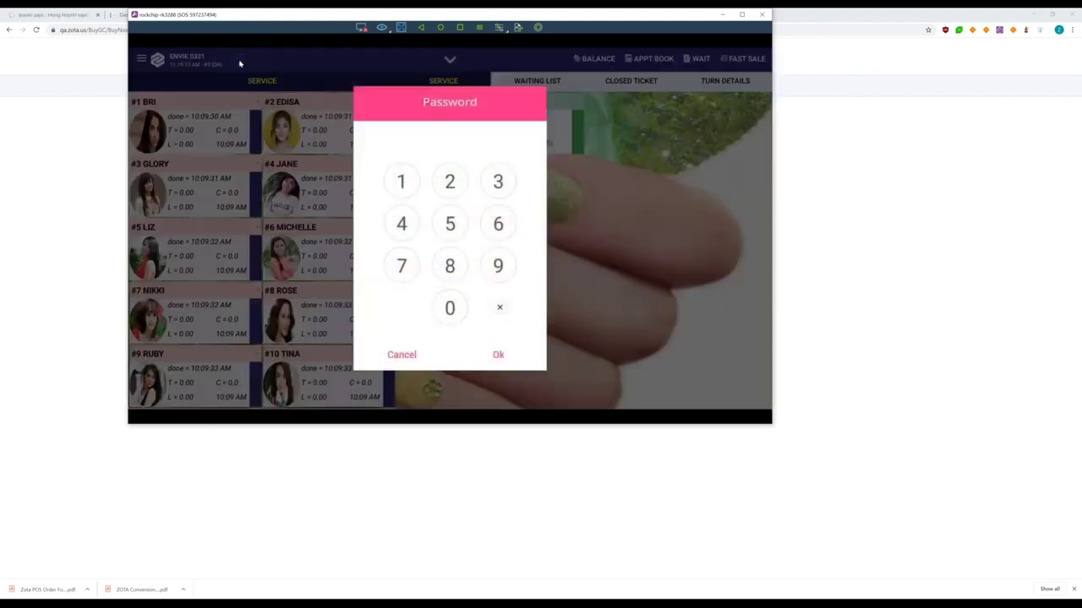
pyautogui.click(498, 353)
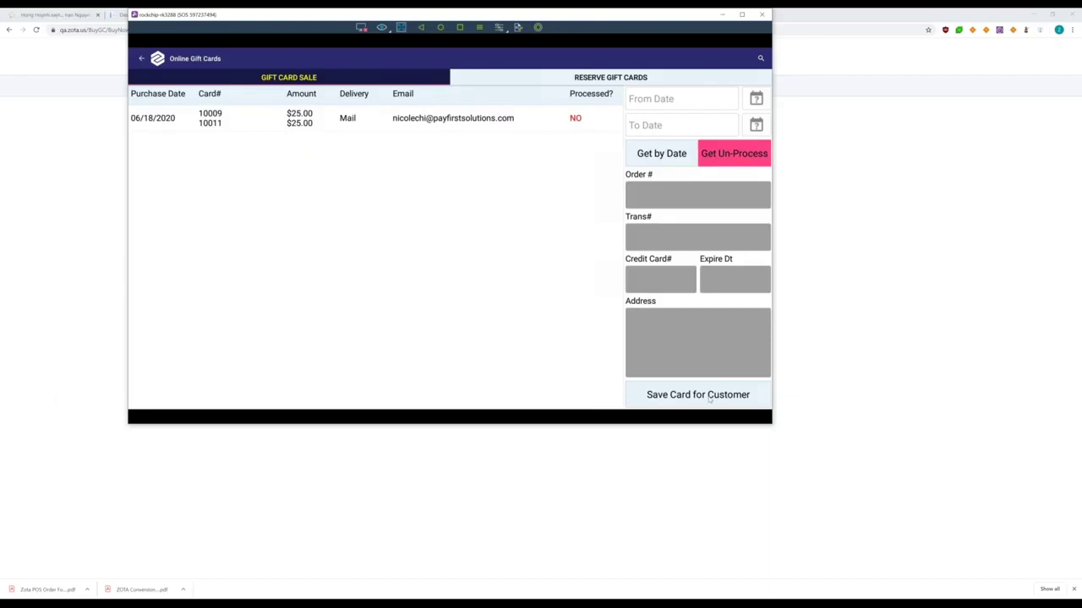
pyautogui.hotkey('alt', 'Tab')
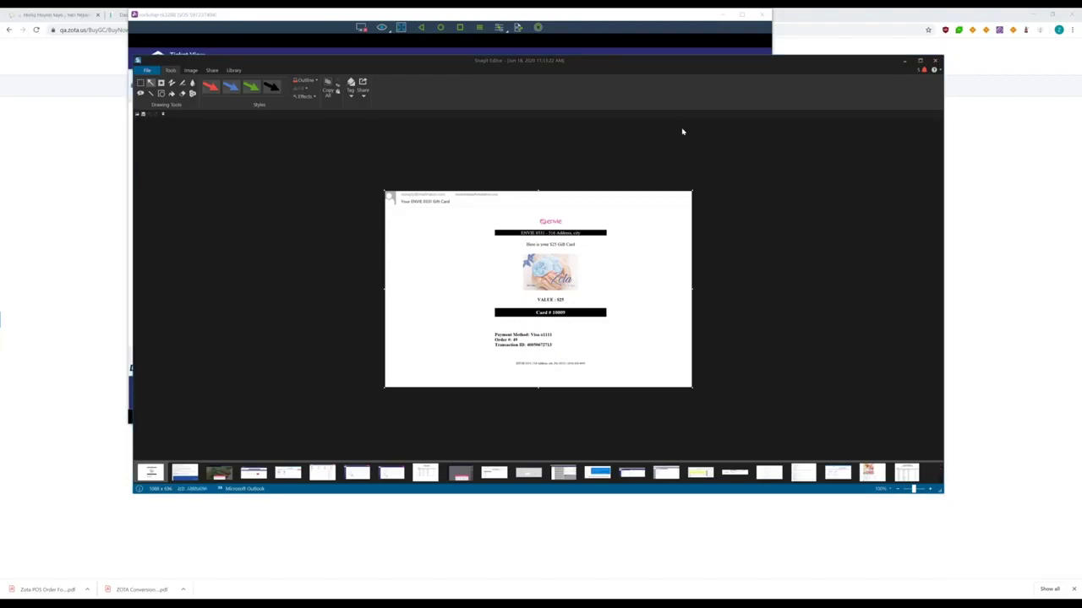
pyautogui.click(744, 48)
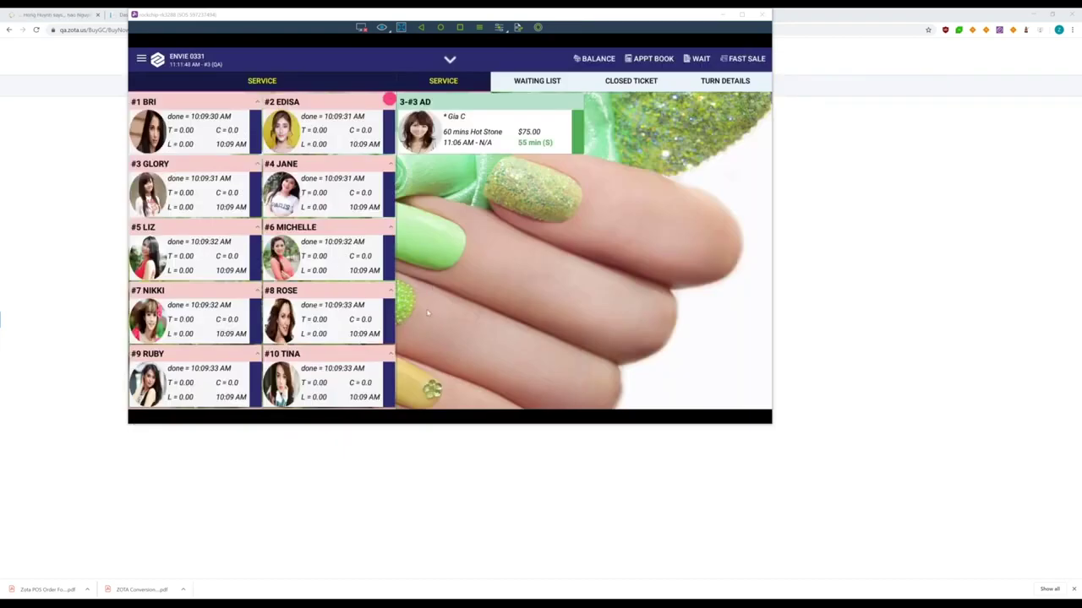
# Add Classic Treatment Pedi to the 3-#3 AD ticket and start a Gift payment for $101.00
pyautogui.click(510, 145)
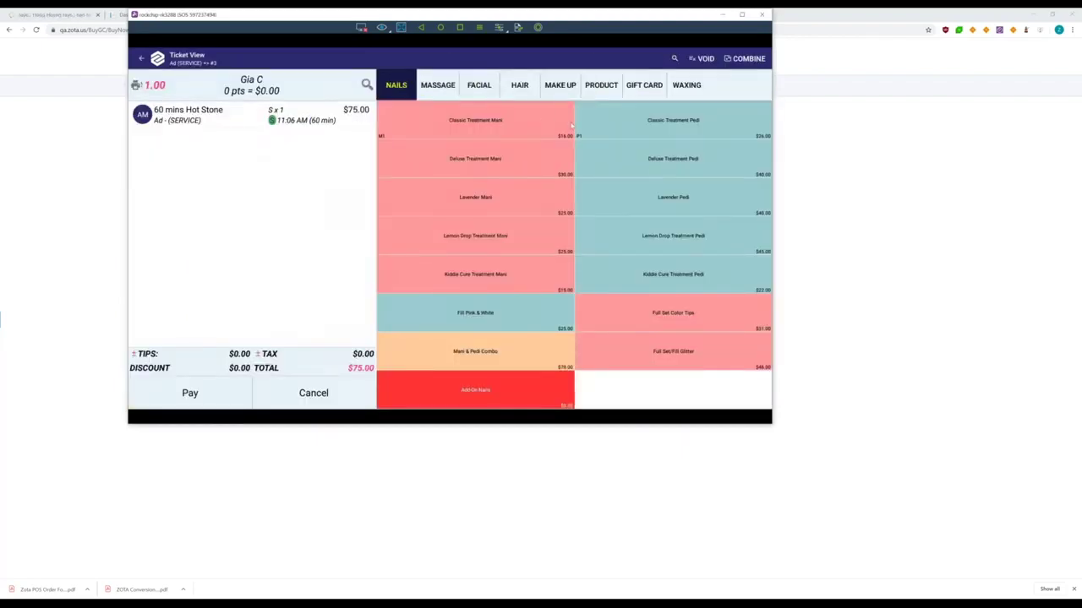
pyautogui.click(650, 122)
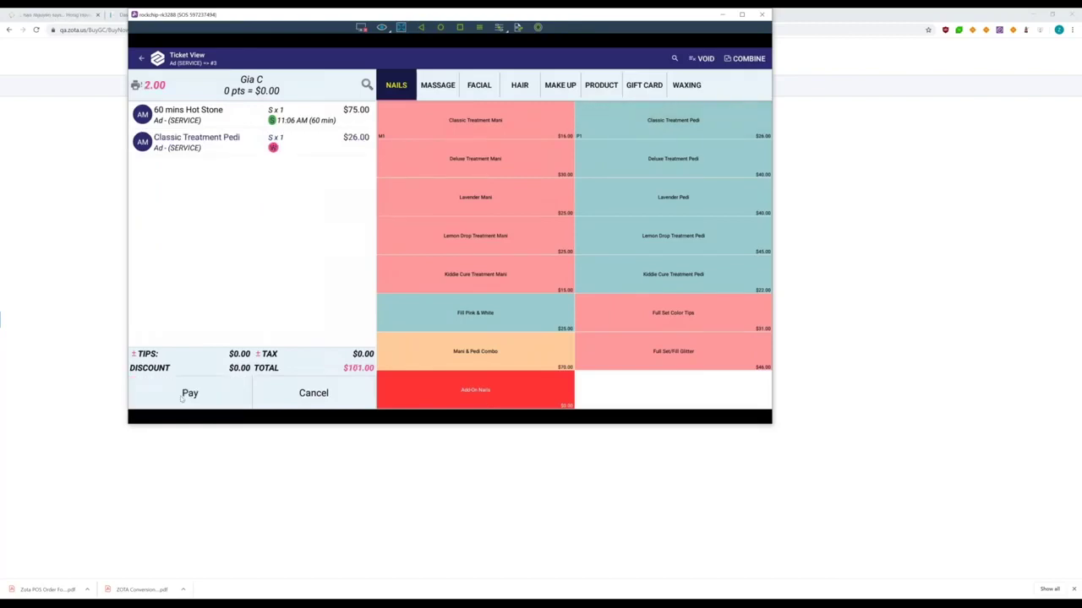
pyautogui.click(182, 400)
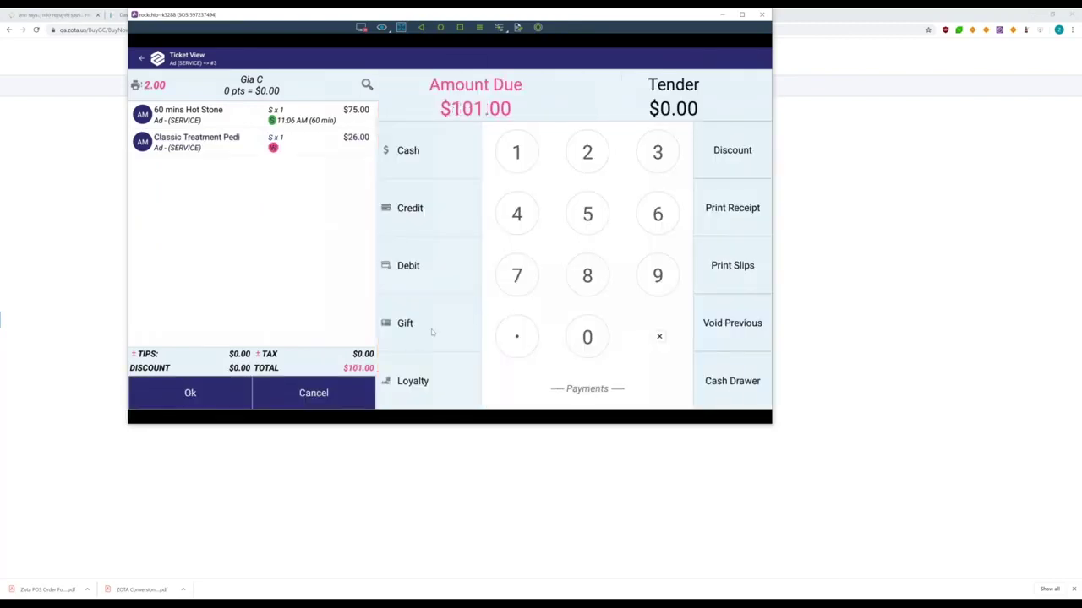
pyautogui.click(431, 330)
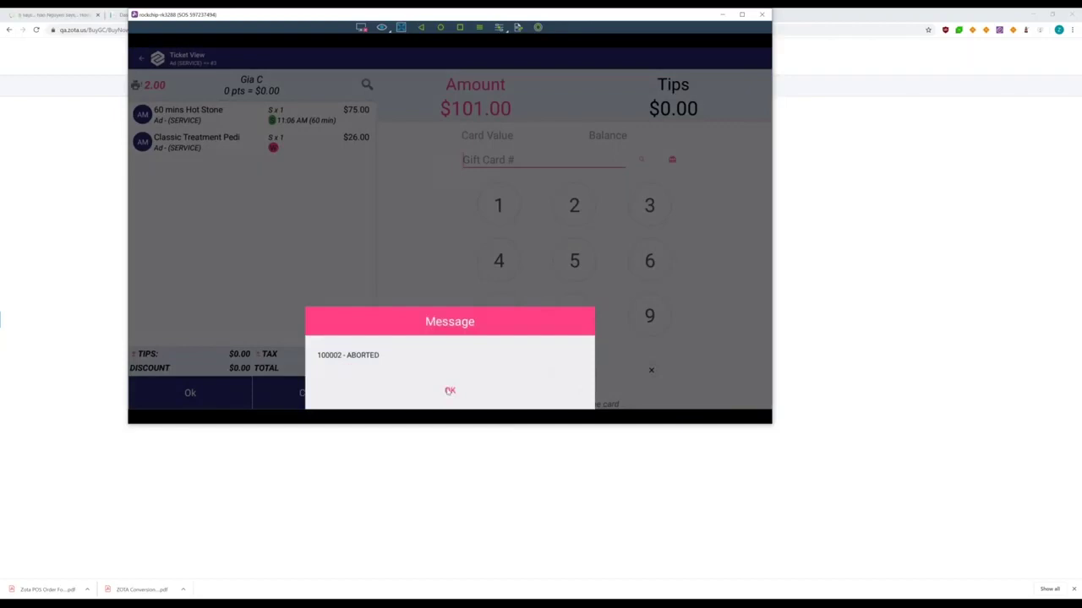
pyautogui.click(449, 391)
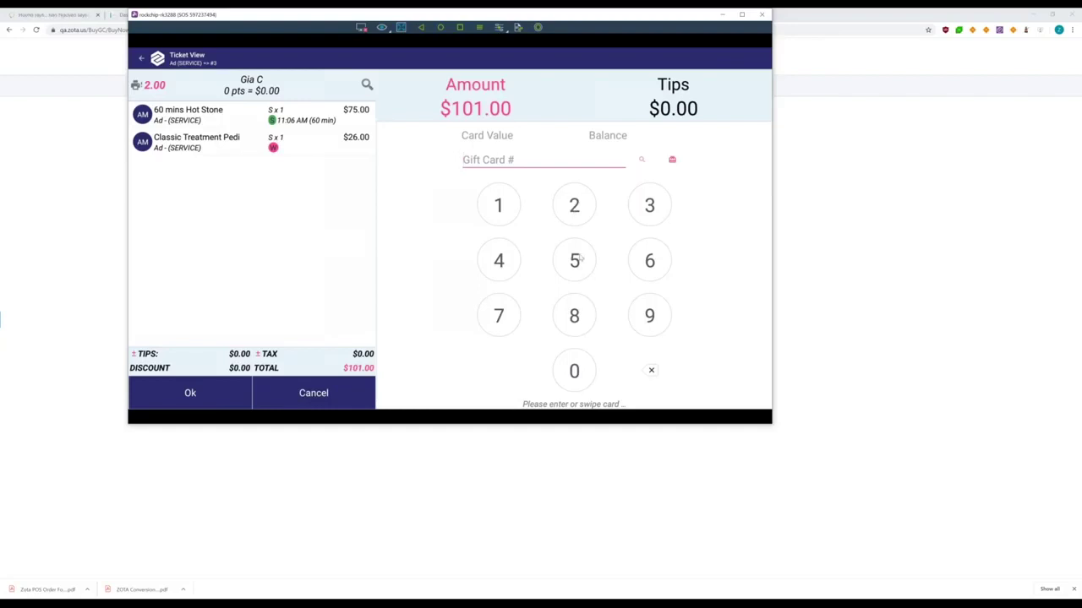
# Apply $25.00 from the online gift card number, then pay the remaining $76.00 in cash
pyautogui.click(497, 203)
pyautogui.click(574, 374)
pyautogui.doubleClick(574, 374)
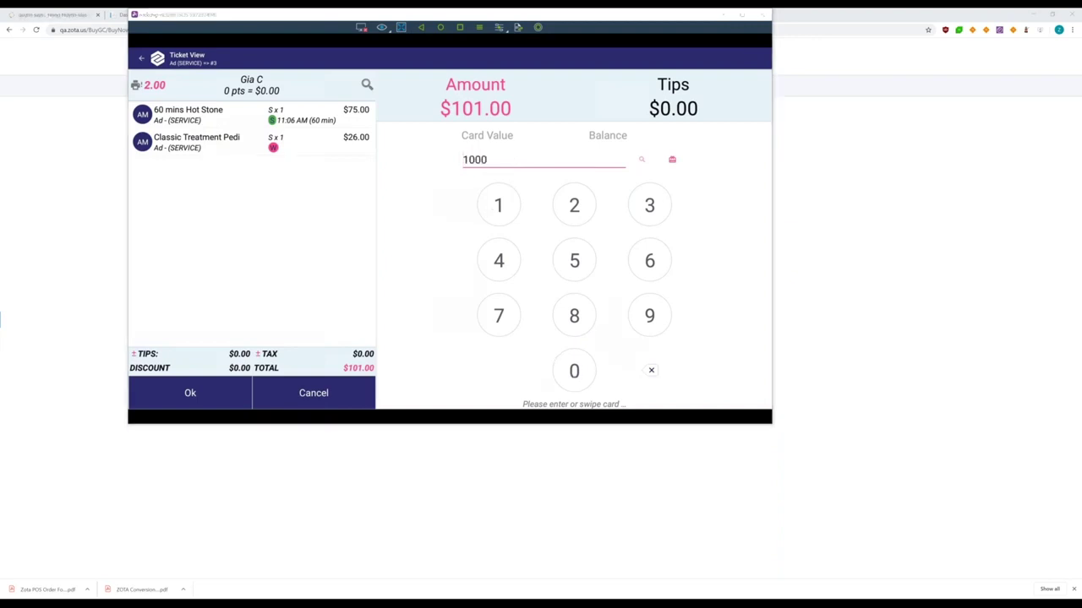
pyautogui.click(655, 317)
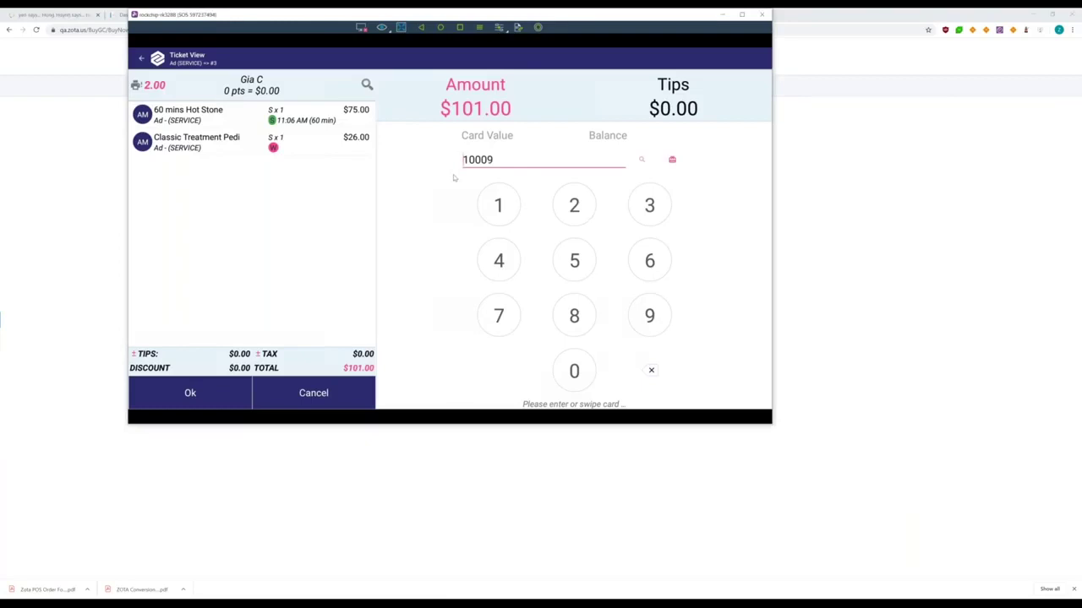
pyautogui.click(225, 395)
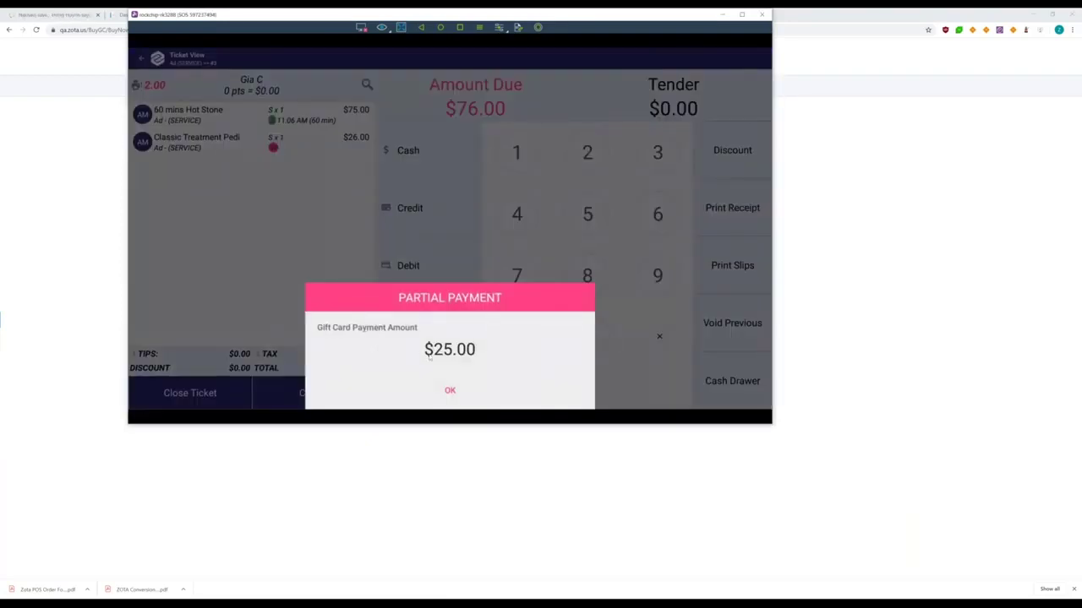
pyautogui.click(450, 390)
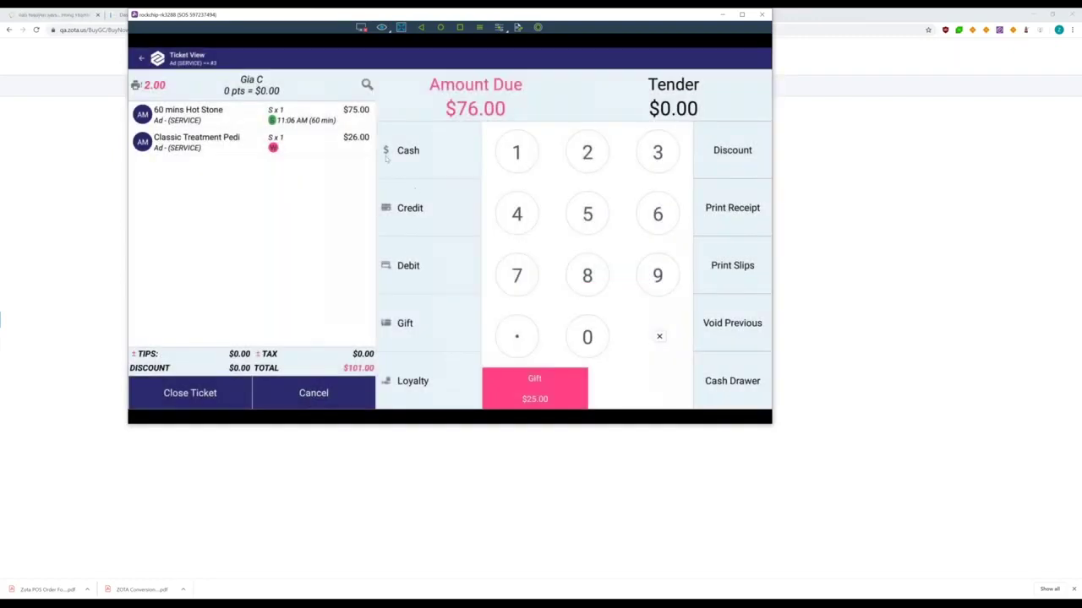
pyautogui.click(428, 157)
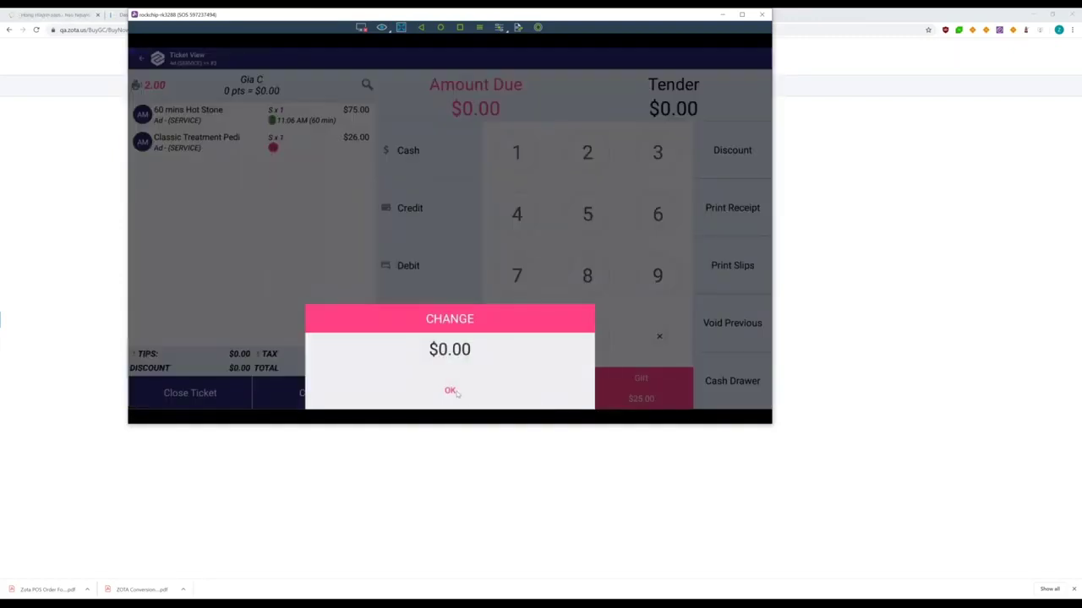
pyautogui.click(452, 392)
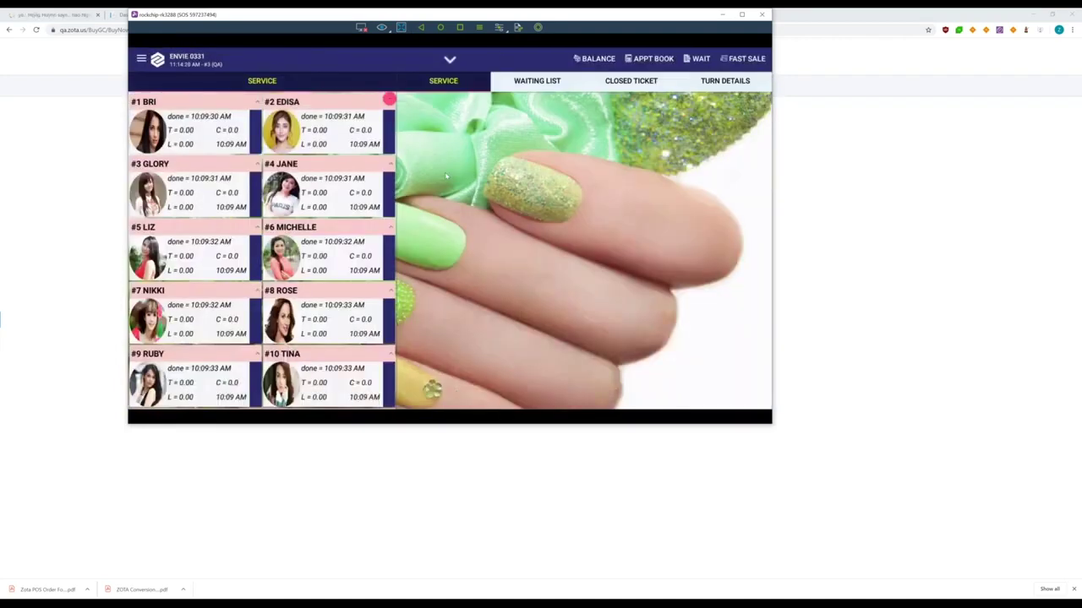
# Show the technician turn chart with columns 1–11: Ad at 1.0 and 2.5, Katie at 1.0
pyautogui.click(540, 82)
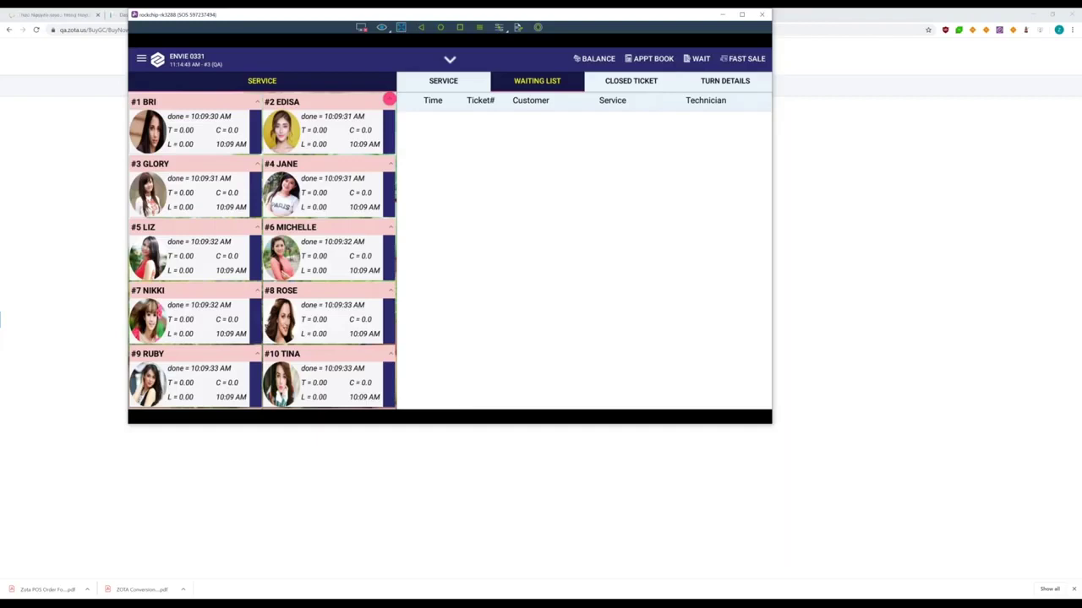
pyautogui.click(734, 81)
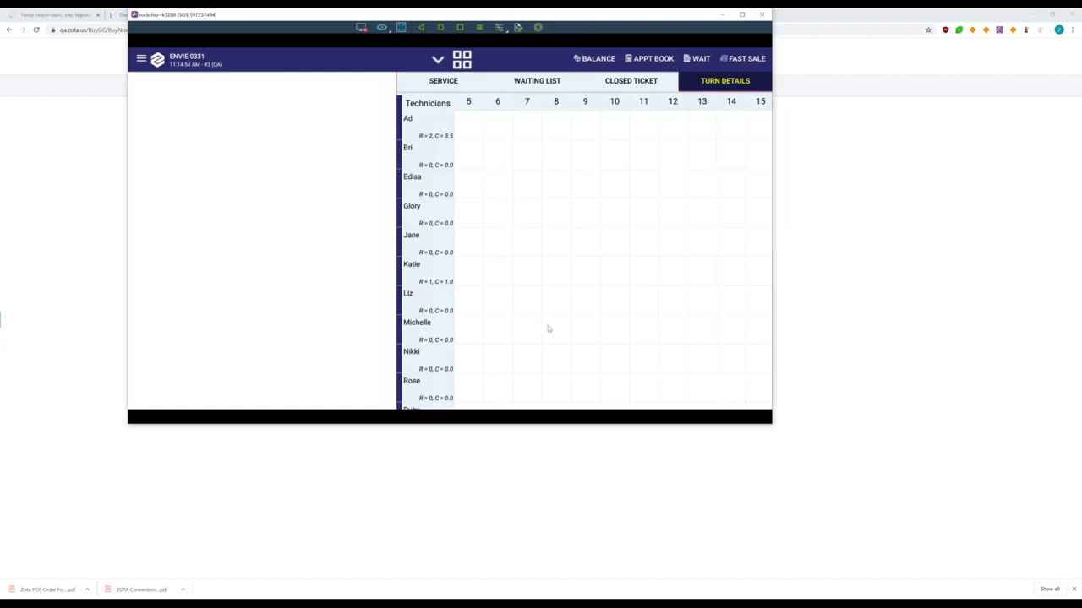
pyautogui.moveTo(580, 340); pyautogui.dragTo(763, 335)
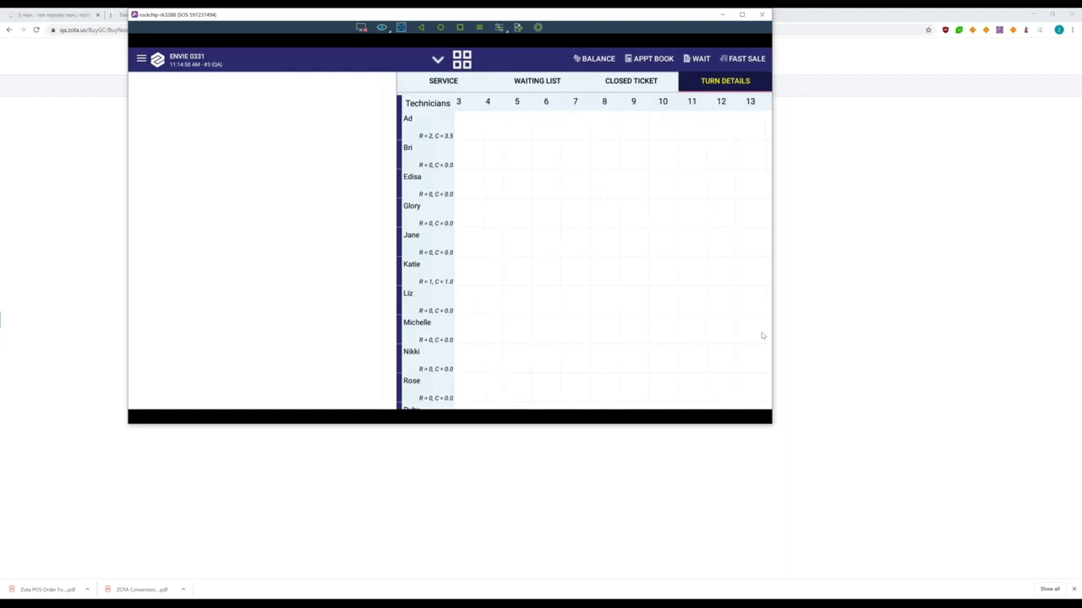
pyautogui.scroll(-1, 541, 285)
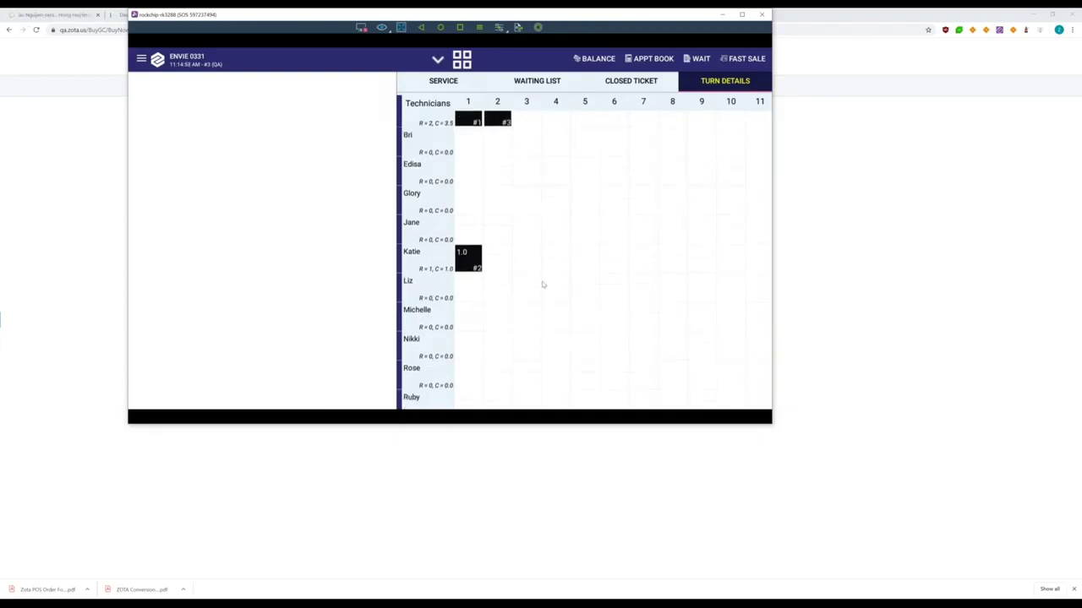
pyautogui.scroll(1, 587, 296)
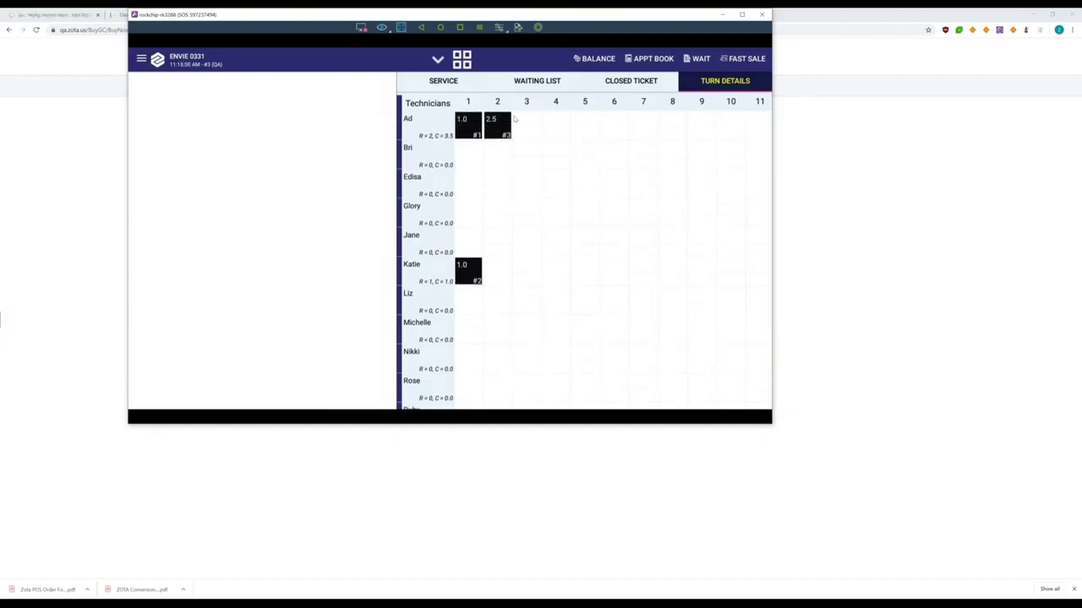